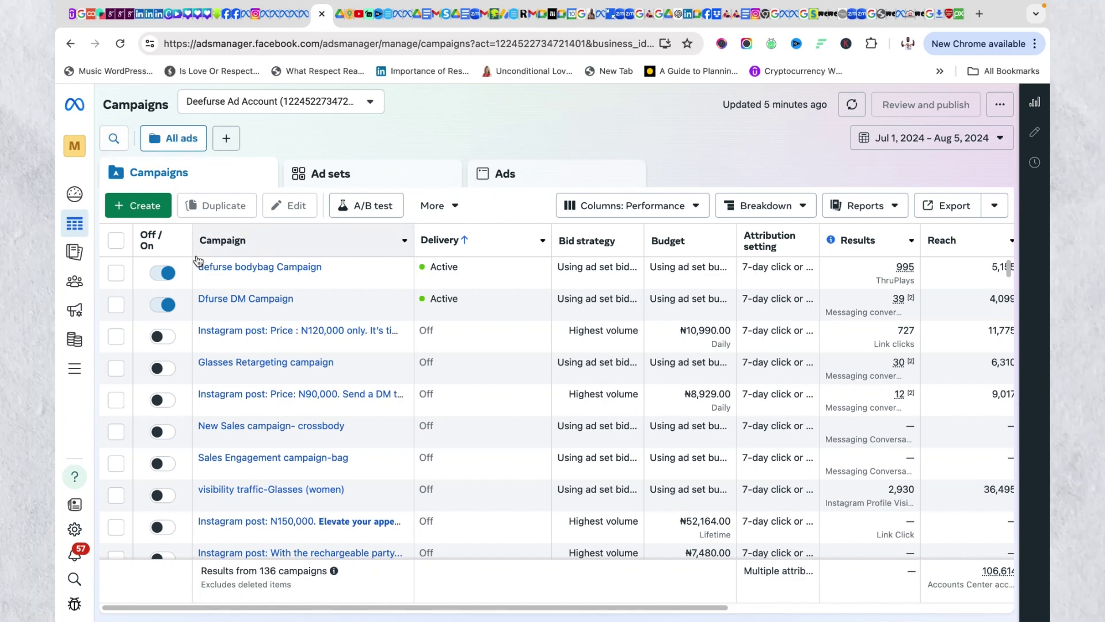
Start a new campaign with Engagement as its objective.
{"action": "left_click", "coordinate": [148, 208]}
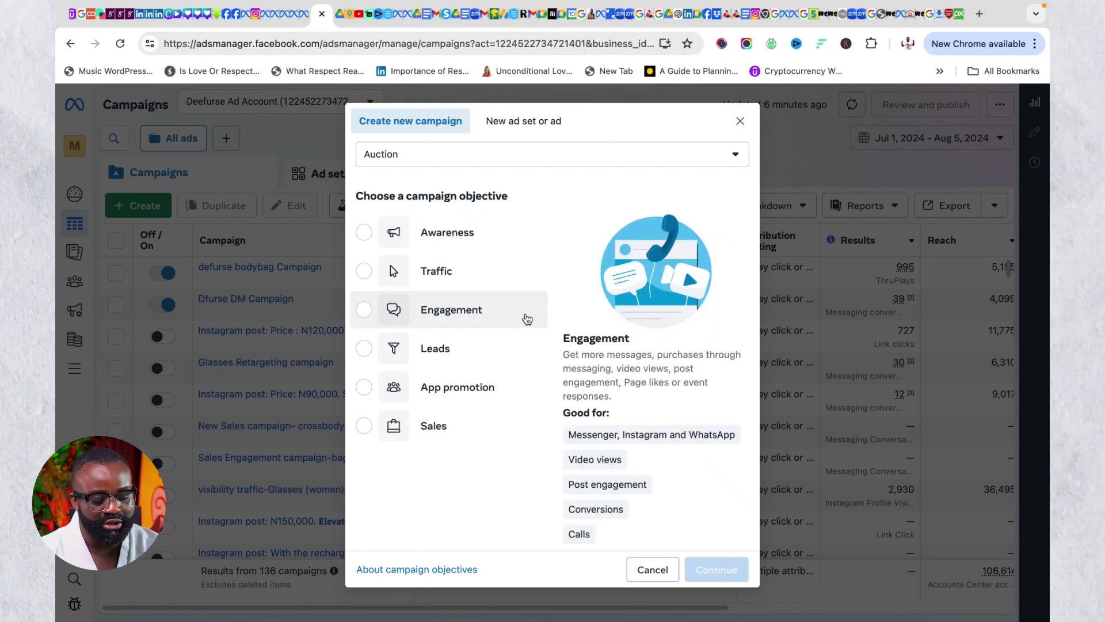
{"action": "left_click", "coordinate": [498, 318]}
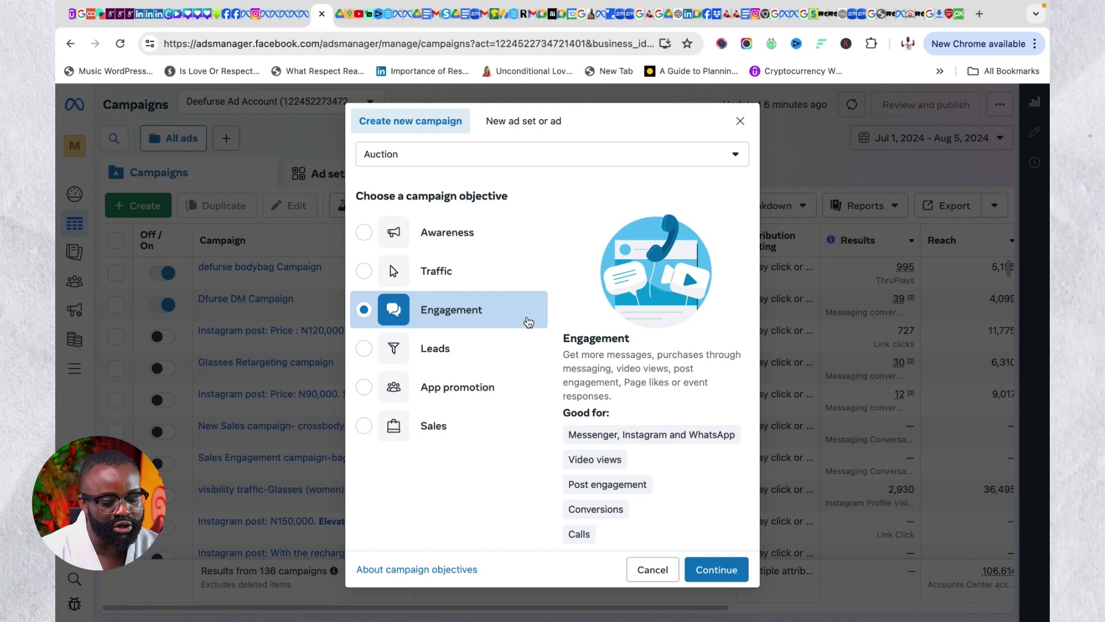
{"action": "scroll", "coordinate": [575, 432], "scroll_direction": "down", "scroll_amount": 1}
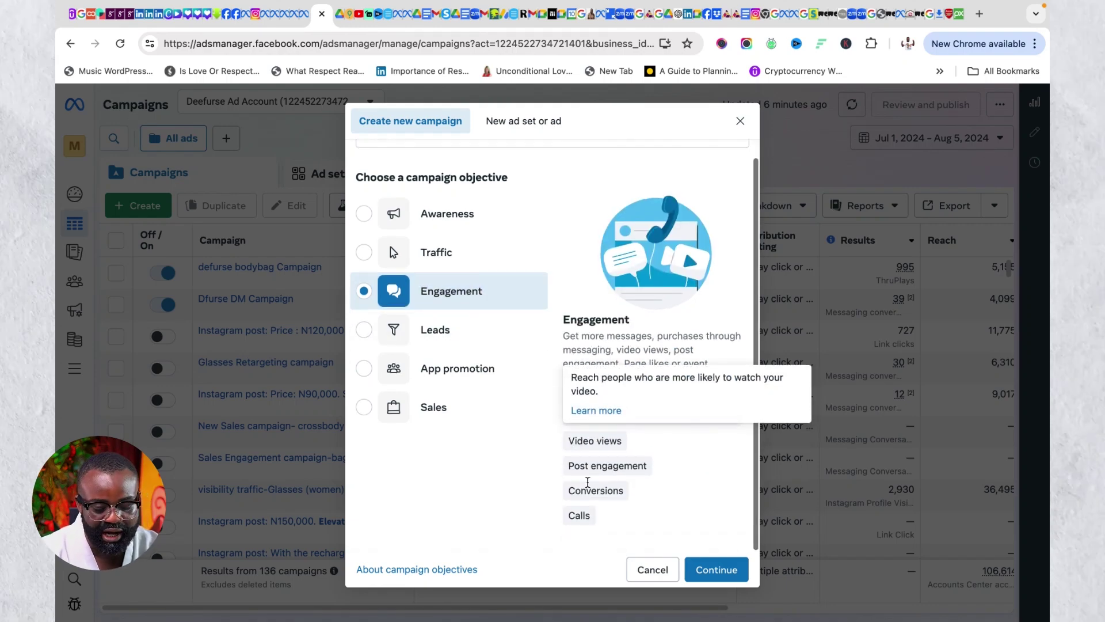
{"action": "left_click", "coordinate": [730, 572]}
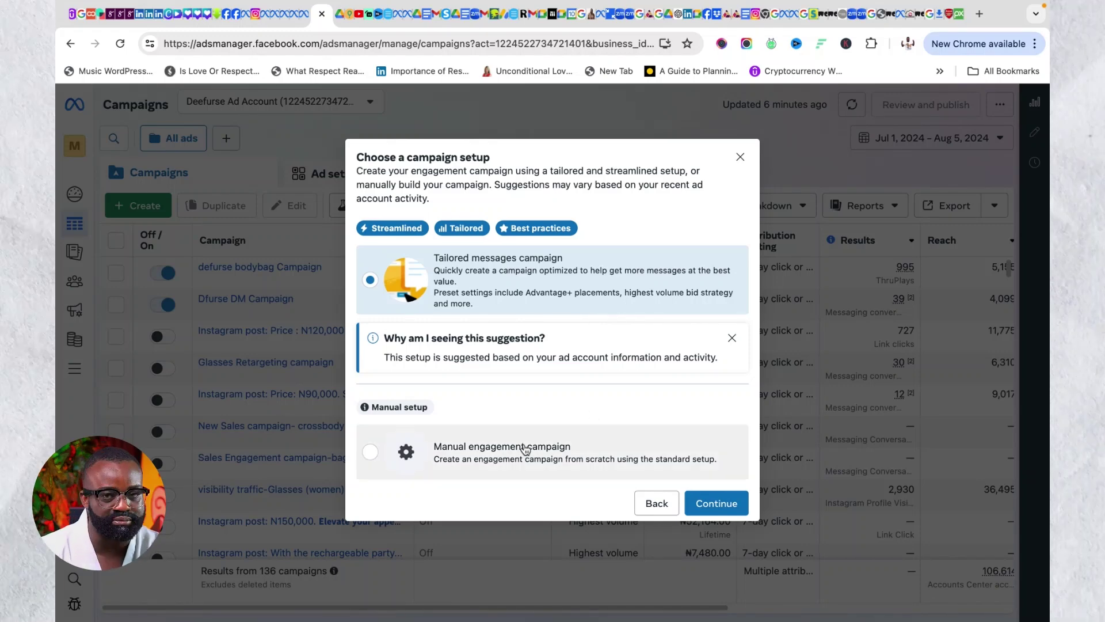
Pick the Manual engagement campaign setup and continue into the draft editor.
{"action": "left_click", "coordinate": [559, 454]}
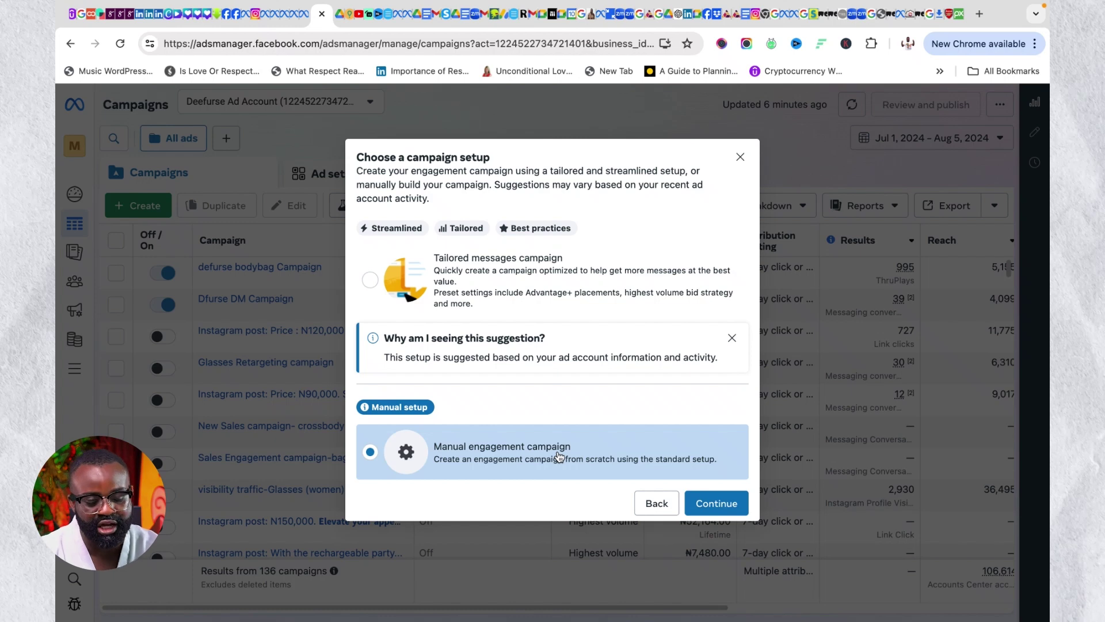
{"action": "left_click", "coordinate": [732, 505]}
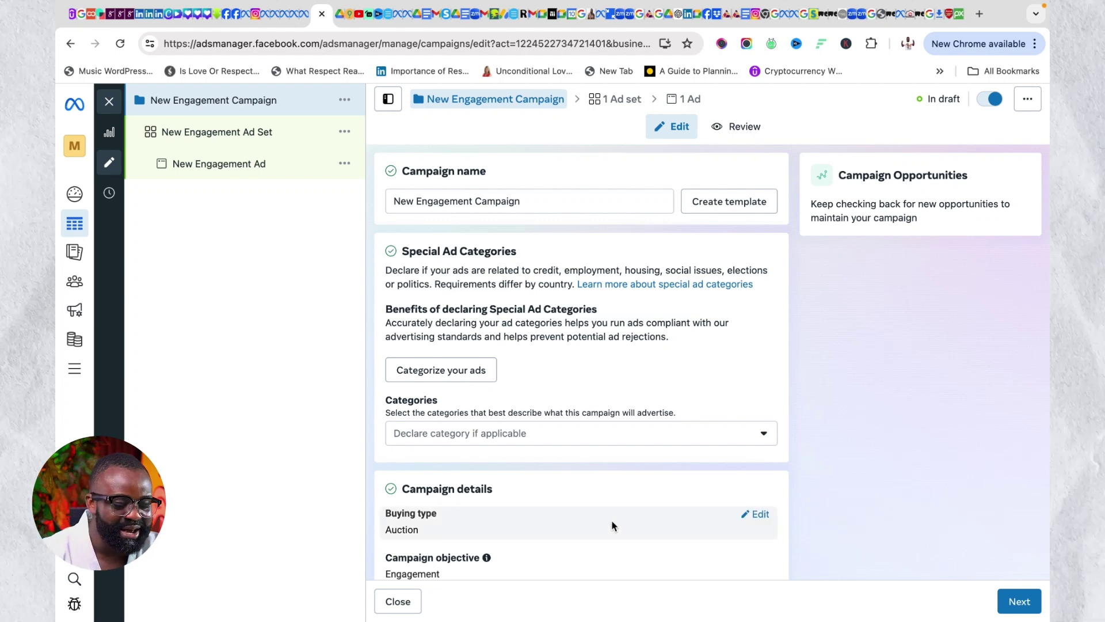
Rename the campaign to 'test for fashion business' and continue to the ad set.
{"action": "triple_click", "coordinate": [507, 203]}
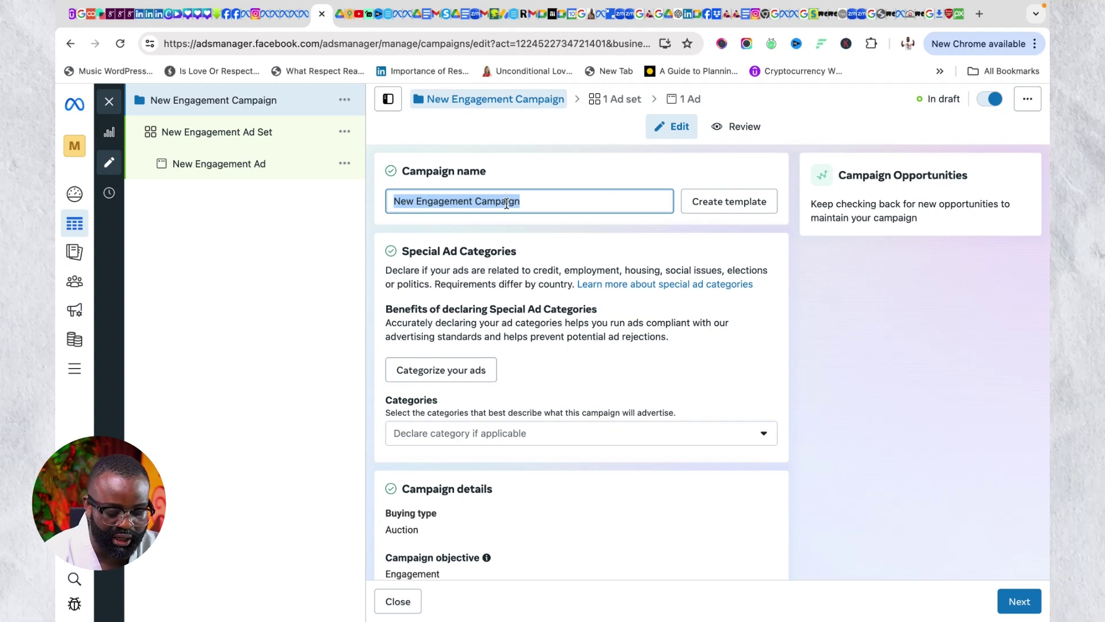
{"action": "type", "text": "Hi"}
{"action": "key", "text": "BackSpace"}
{"action": "key", "text": "BackSpace"}
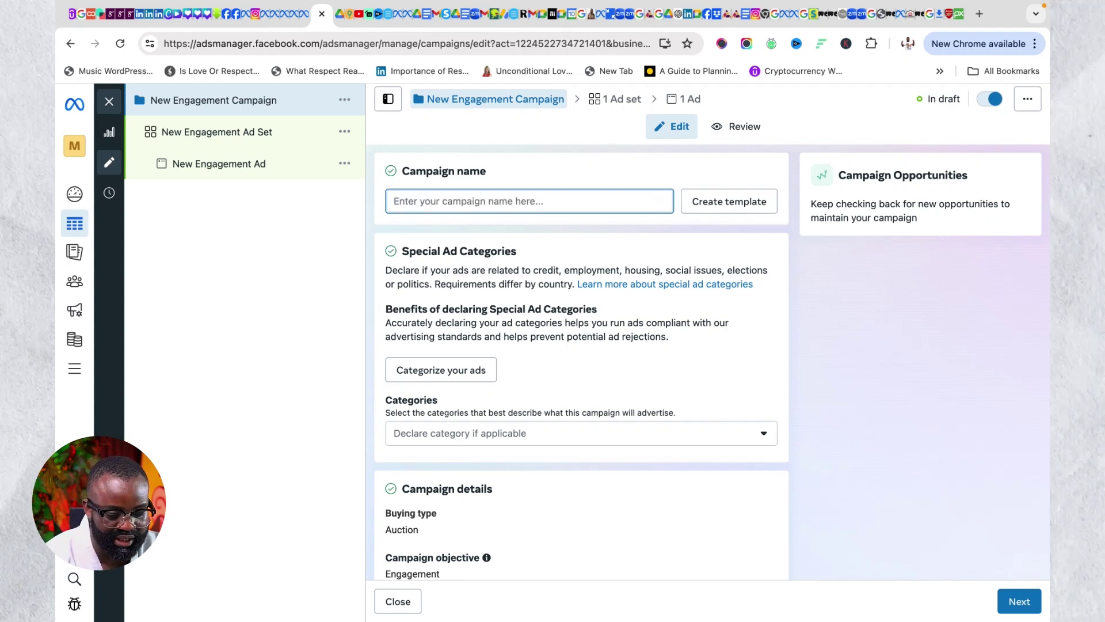
{"action": "type", "text": "test "}
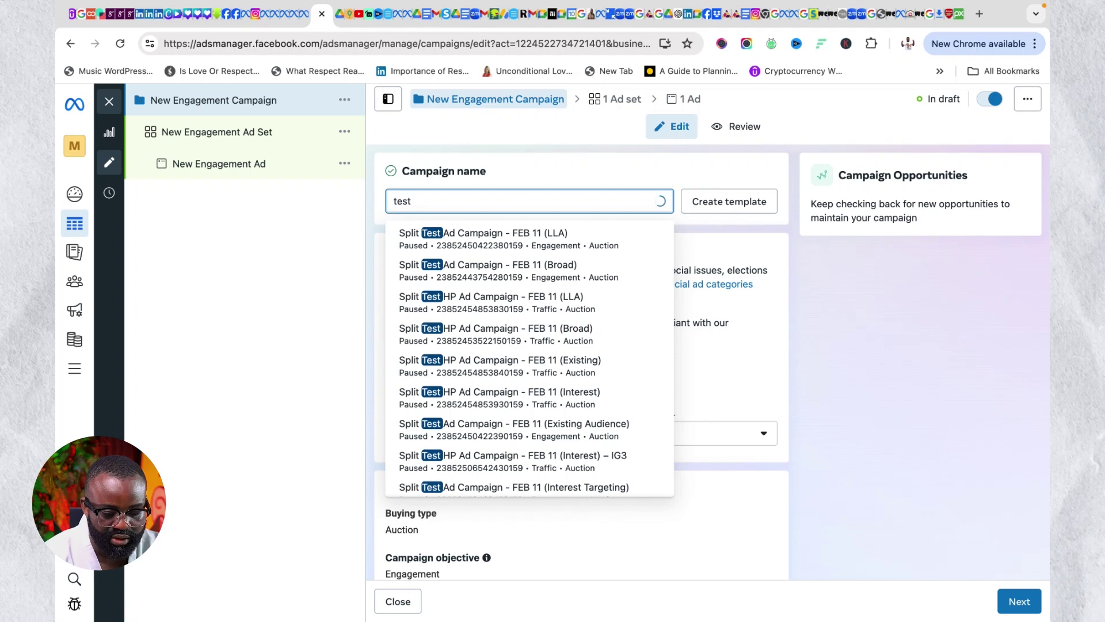
{"action": "type", "text": "for f"}
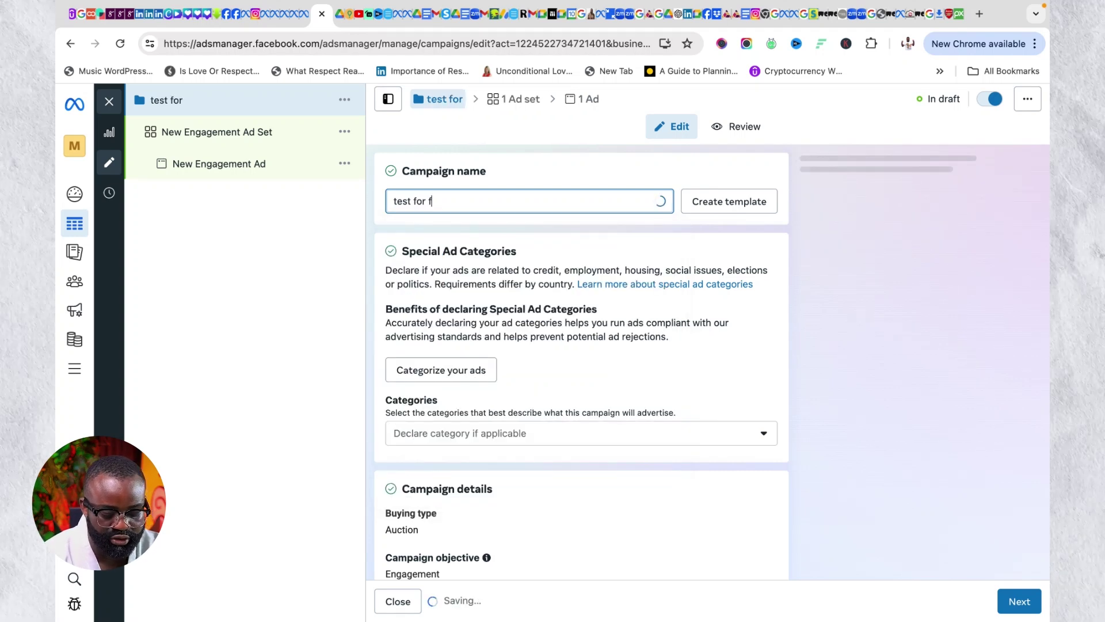
{"action": "type", "text": "adhion"}
{"action": "key", "text": "BackSpace"}
{"action": "key", "text": "BackSpace"}
{"action": "key", "text": "BackSpace"}
{"action": "key", "text": "BackSpace"}
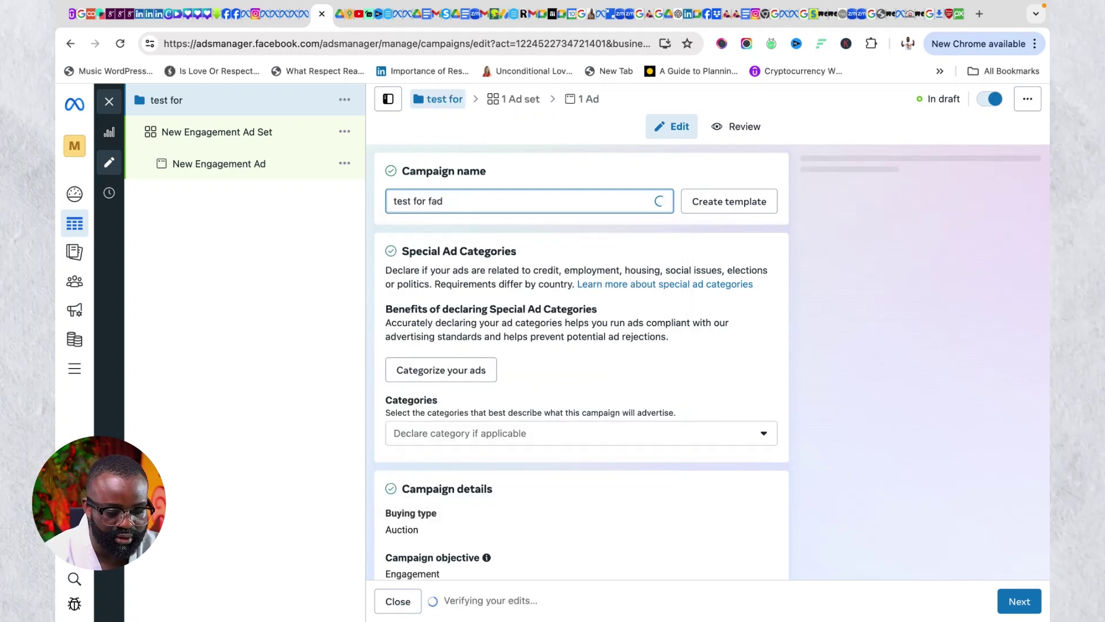
{"action": "key", "text": "BackSpace"}
{"action": "type", "text": "shoon"}
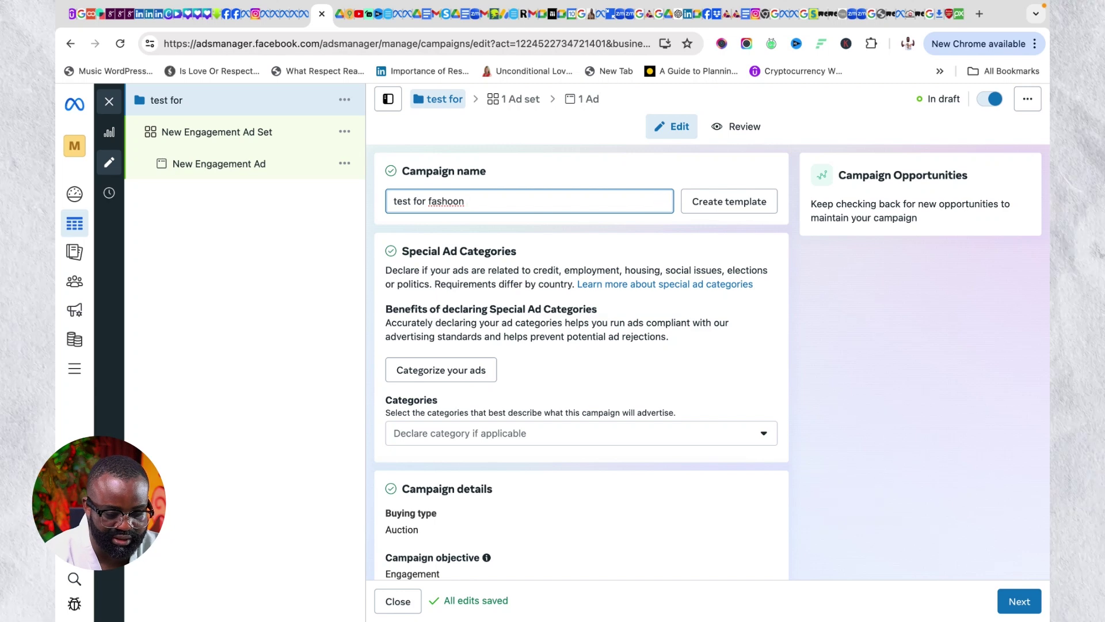
{"action": "key", "text": "BackSpace"}
{"action": "key", "text": "BackSpace"}
{"action": "key", "text": "BackSpace"}
{"action": "type", "text": "ion busi"}
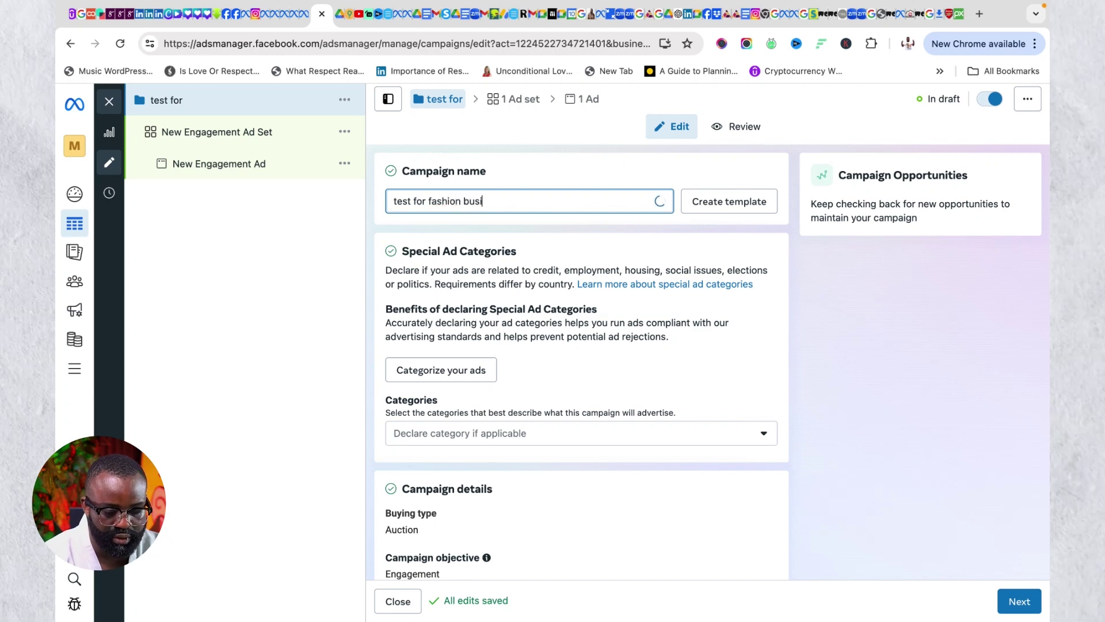
{"action": "type", "text": "ness"}
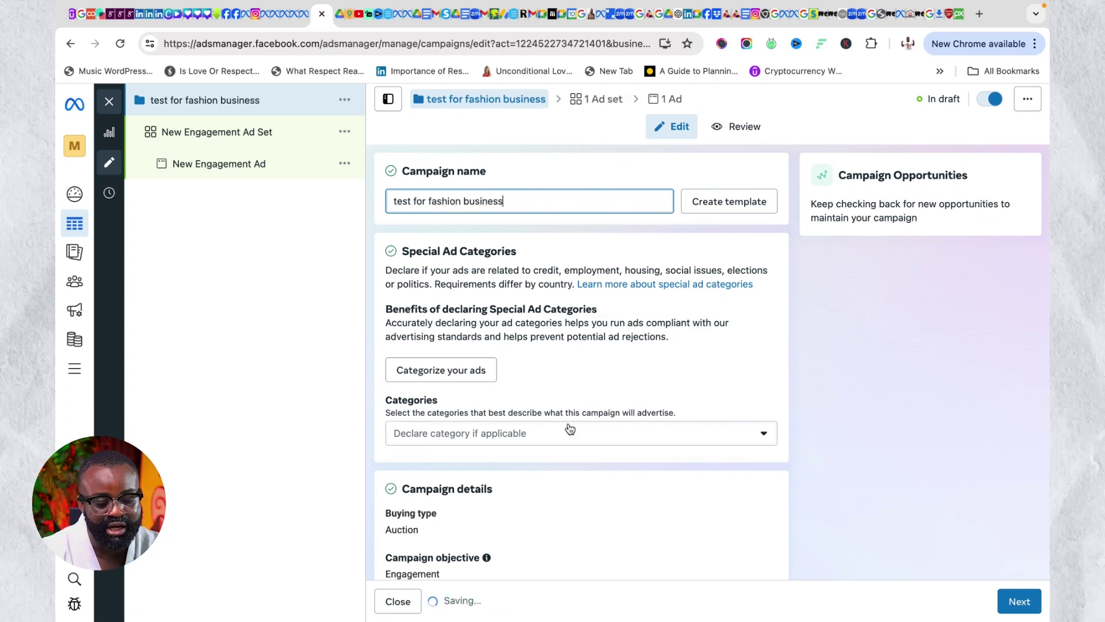
{"action": "scroll", "coordinate": [570, 412], "scroll_direction": "down", "scroll_amount": 3}
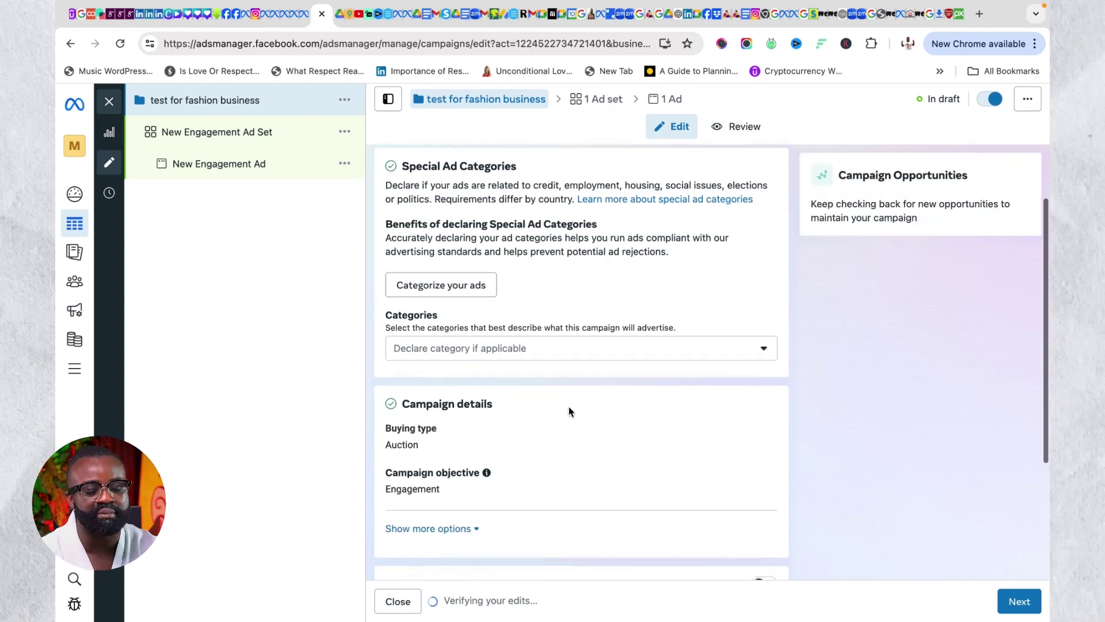
{"action": "scroll", "coordinate": [568, 406], "scroll_direction": "down", "scroll_amount": 6}
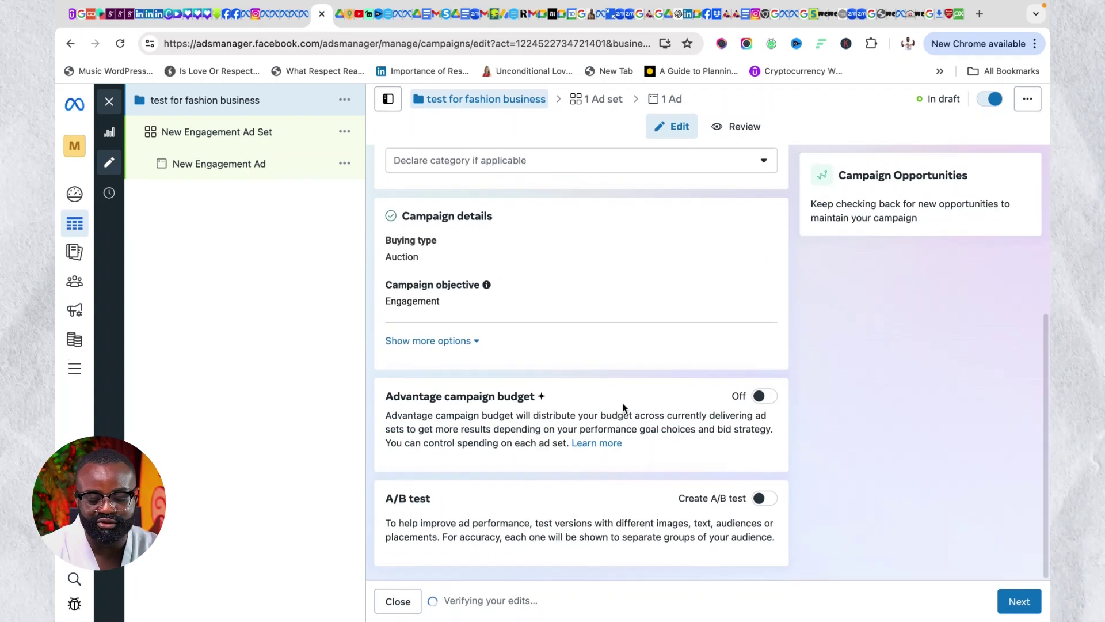
{"action": "left_click", "coordinate": [1018, 605]}
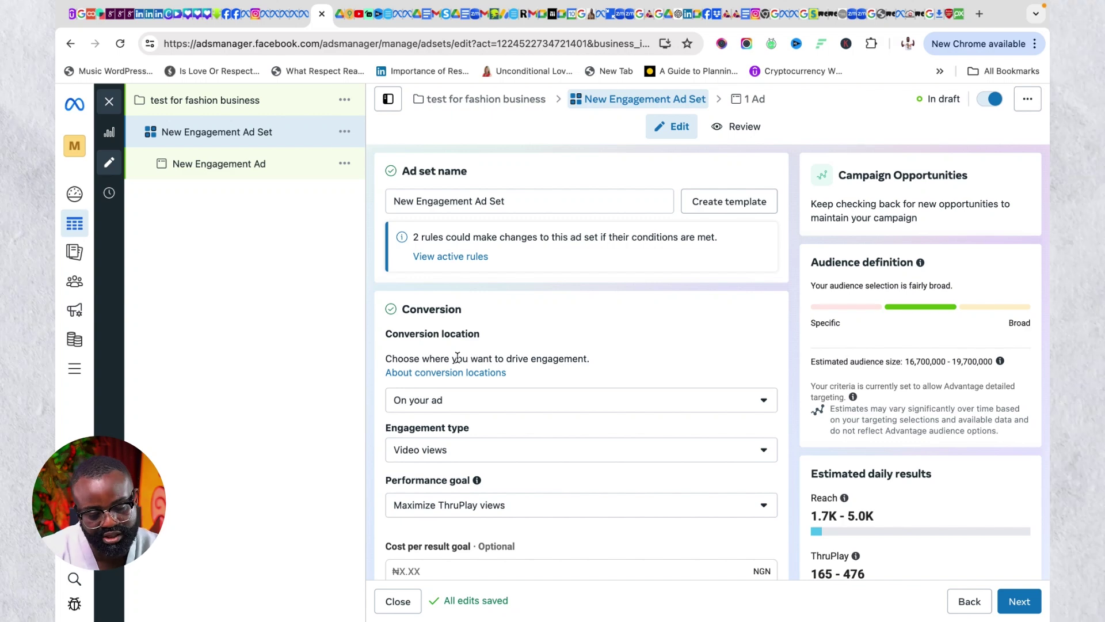
Set the ad set's conversion location to Messaging apps.
{"action": "scroll", "coordinate": [564, 315], "scroll_direction": "down", "scroll_amount": 3}
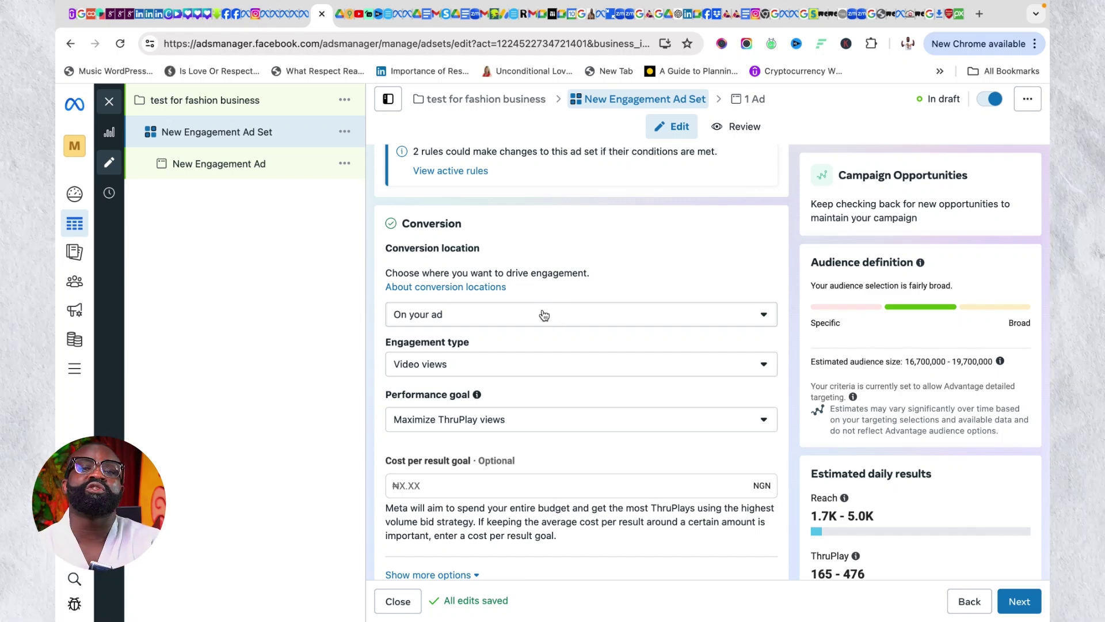
{"action": "left_click", "coordinate": [449, 318]}
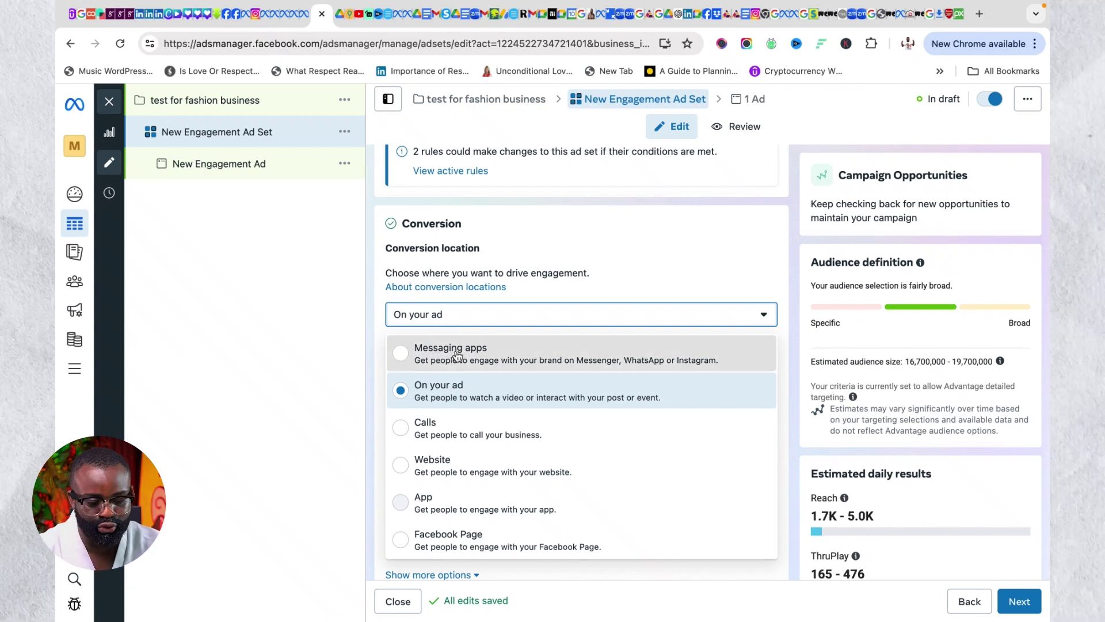
{"action": "left_click", "coordinate": [474, 371]}
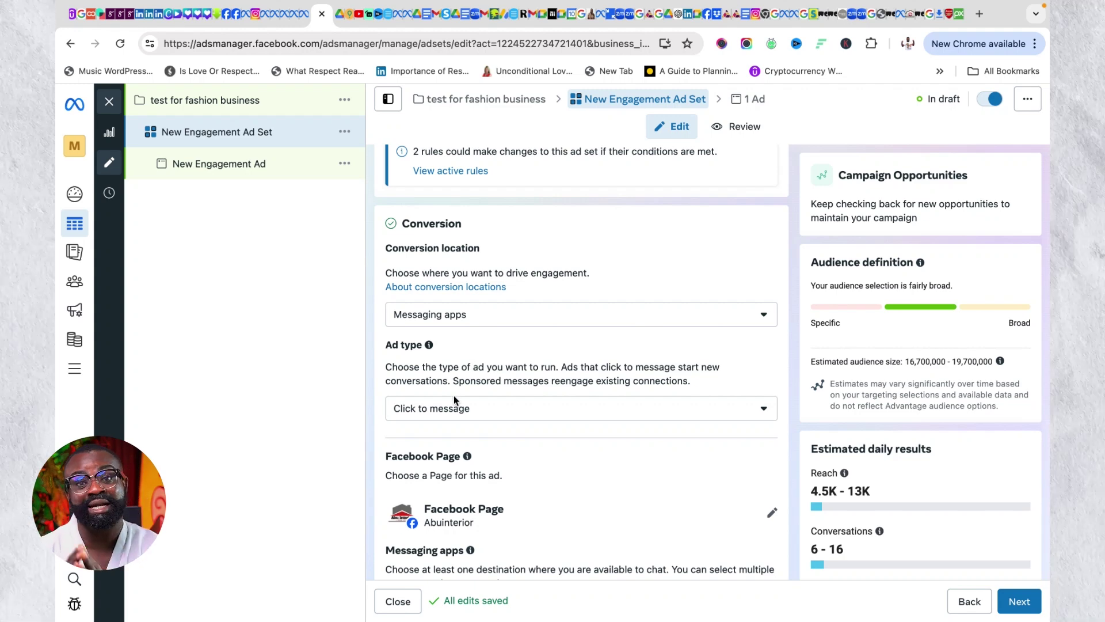
{"action": "scroll", "coordinate": [547, 413], "scroll_direction": "down", "scroll_amount": 1}
{"action": "scroll", "coordinate": [546, 413], "scroll_direction": "down", "scroll_amount": 2}
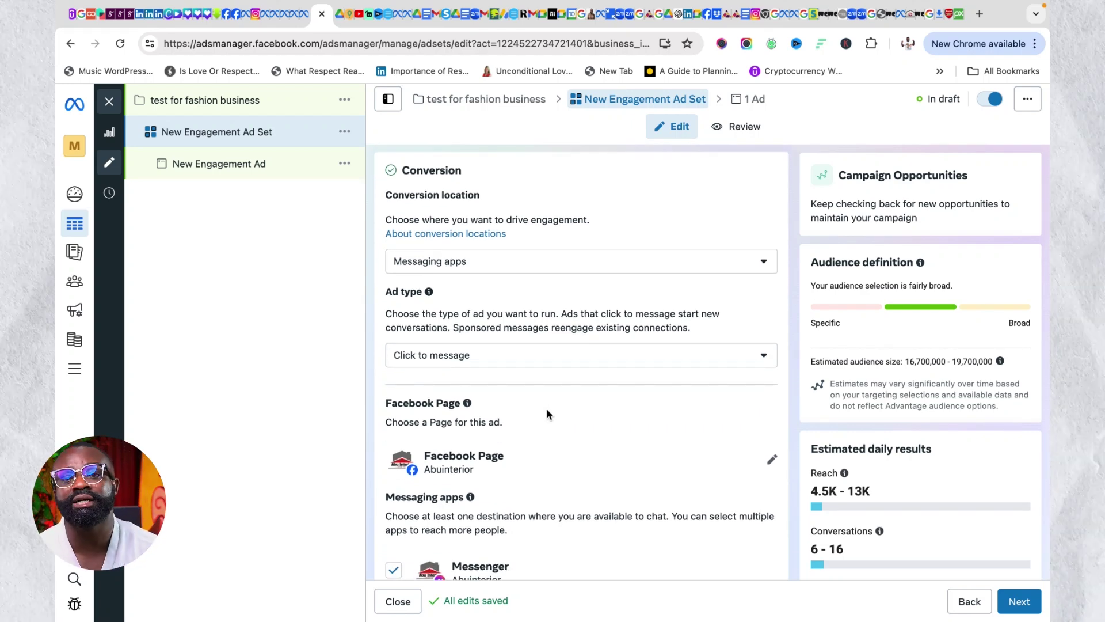
{"action": "scroll", "coordinate": [547, 410], "scroll_direction": "down", "scroll_amount": 2}
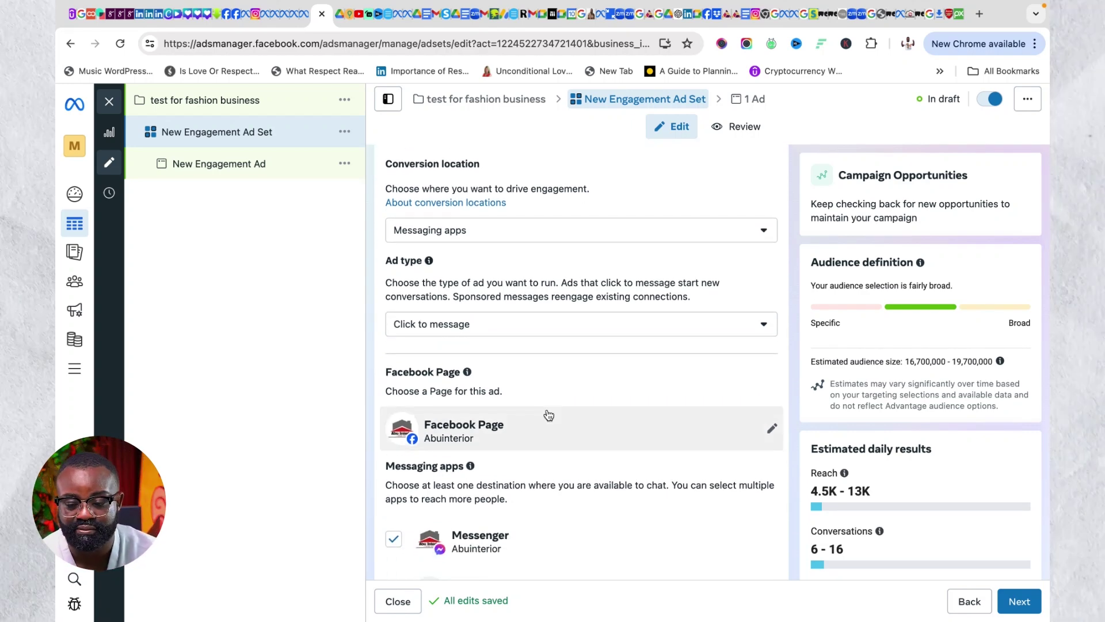
{"action": "scroll", "coordinate": [549, 415], "scroll_direction": "down", "scroll_amount": 2}
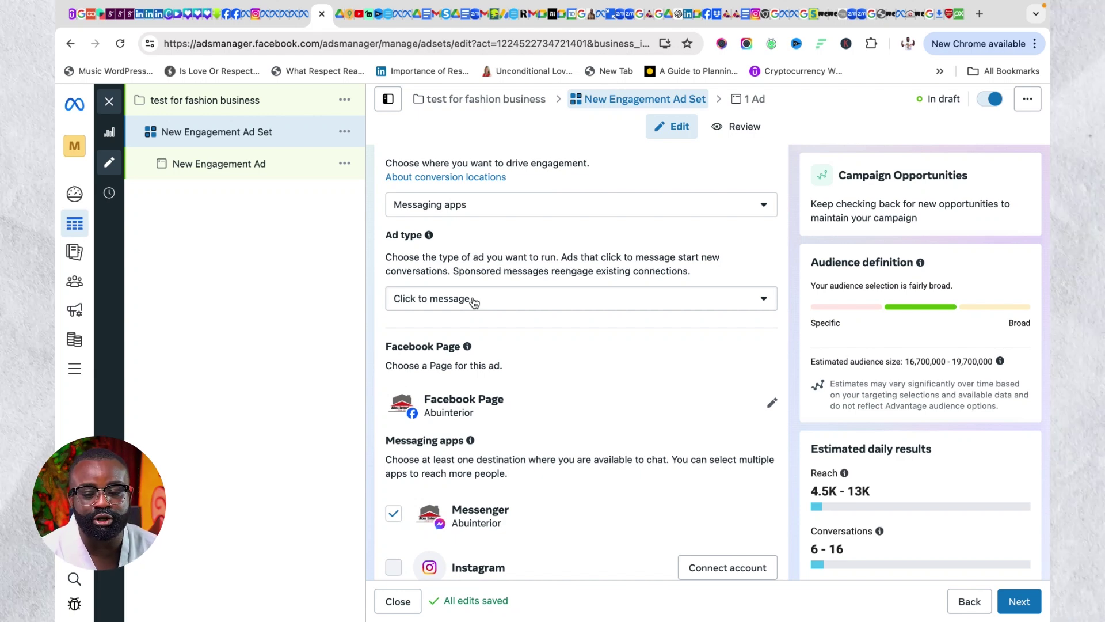
{"action": "scroll", "coordinate": [576, 364], "scroll_direction": "down", "scroll_amount": 1}
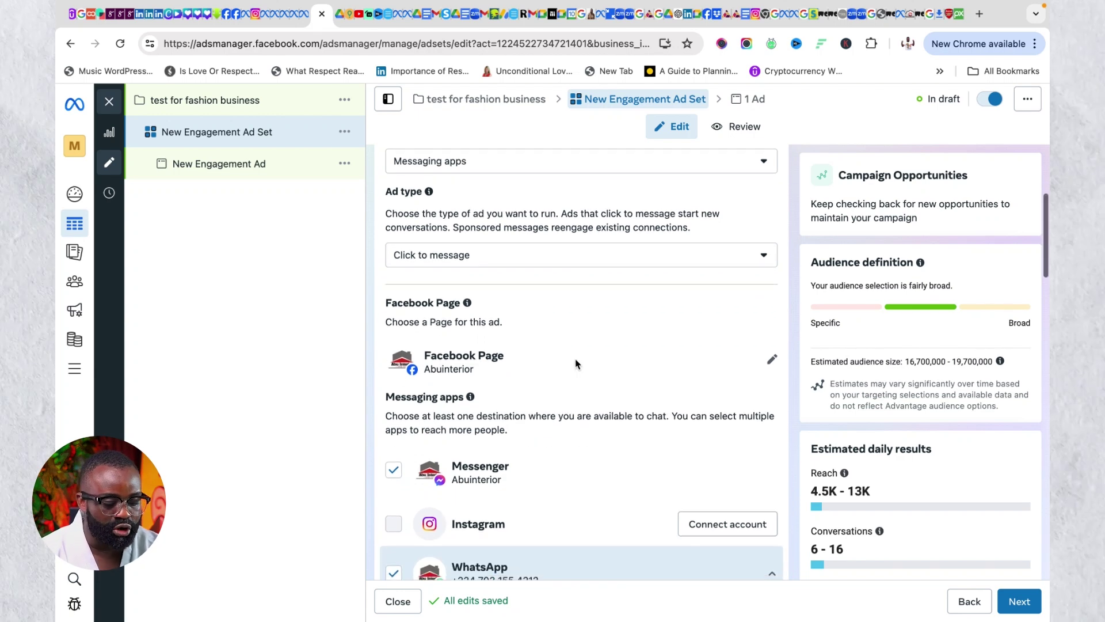
{"action": "scroll", "coordinate": [576, 364], "scroll_direction": "down", "scroll_amount": 2}
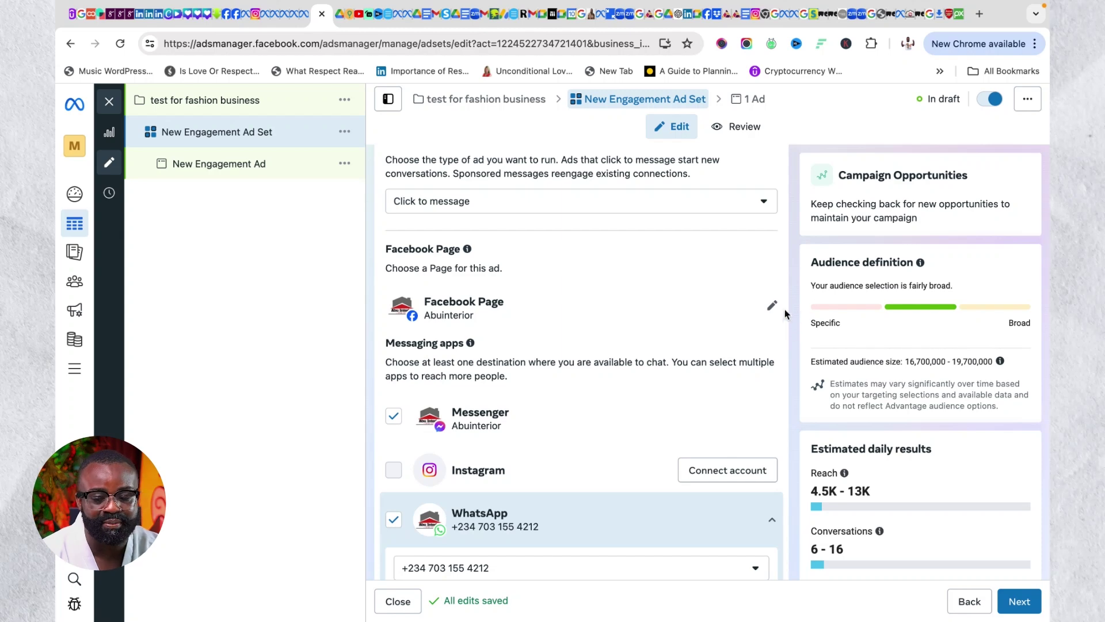
Select the business's Facebook Page and untick Messenger as a messaging destination.
{"action": "left_click", "coordinate": [772, 305]}
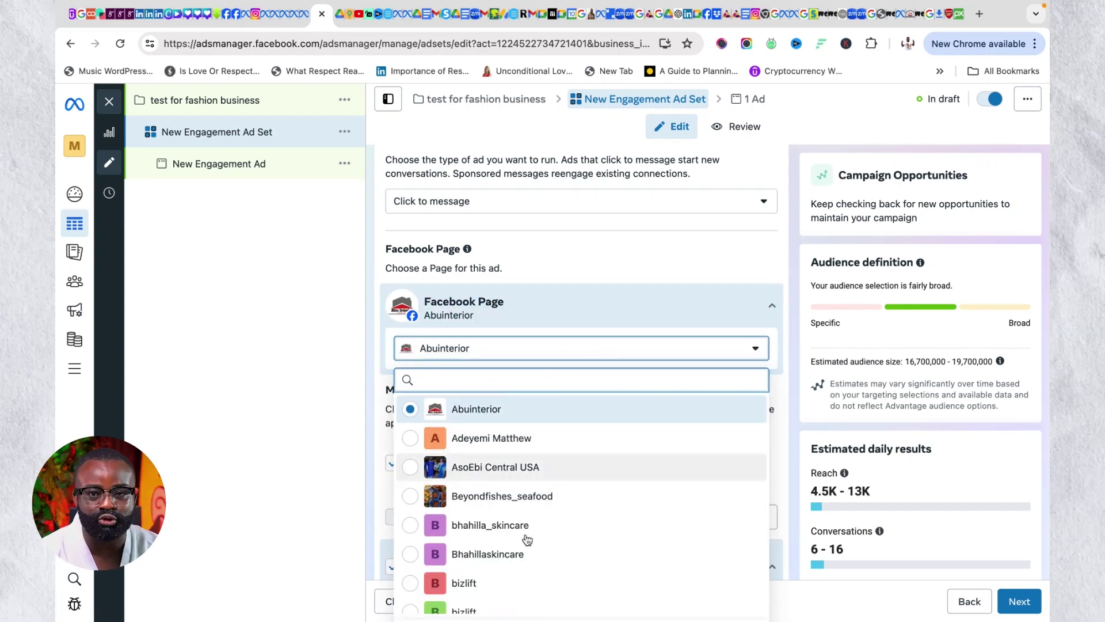
{"action": "scroll", "coordinate": [527, 538], "scroll_direction": "down", "scroll_amount": 4}
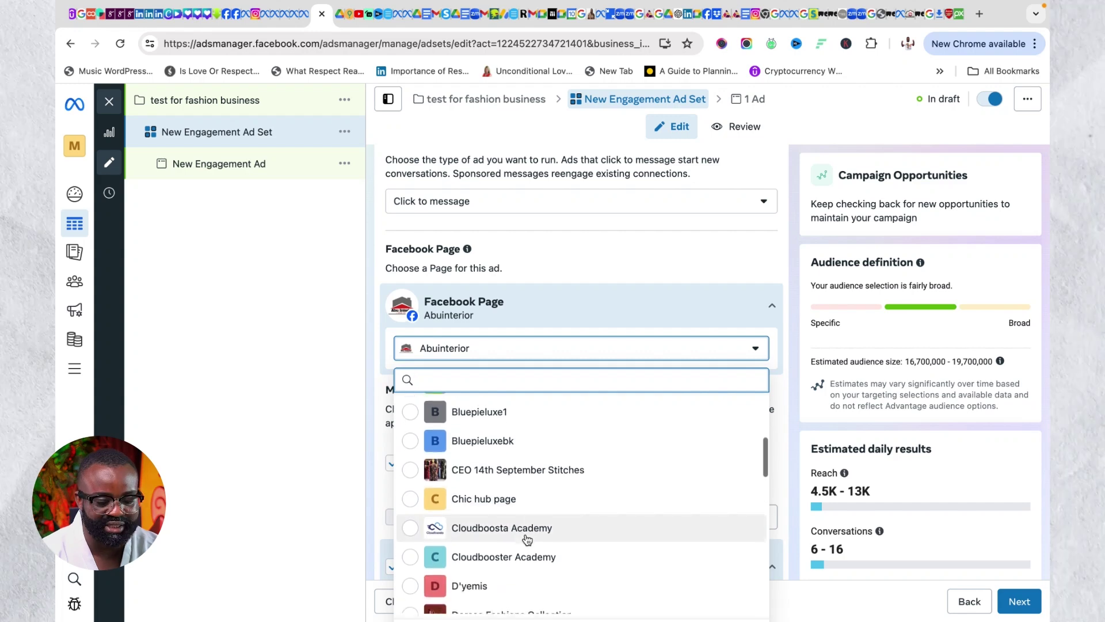
{"action": "scroll", "coordinate": [527, 539], "scroll_direction": "down", "scroll_amount": 1}
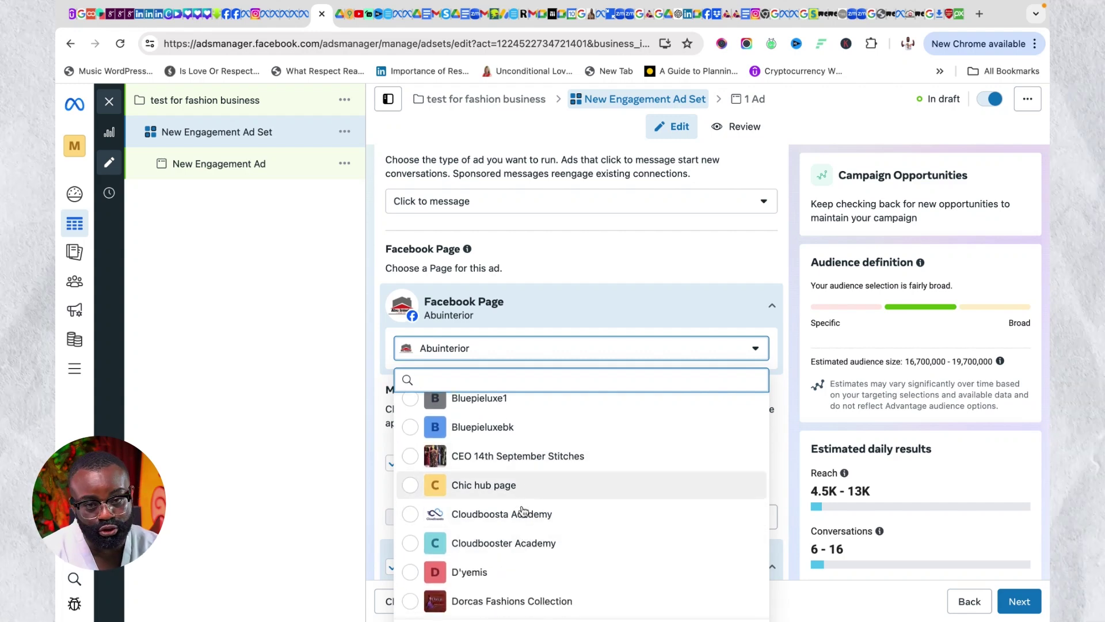
{"action": "scroll", "coordinate": [524, 509], "scroll_direction": "down", "scroll_amount": 3}
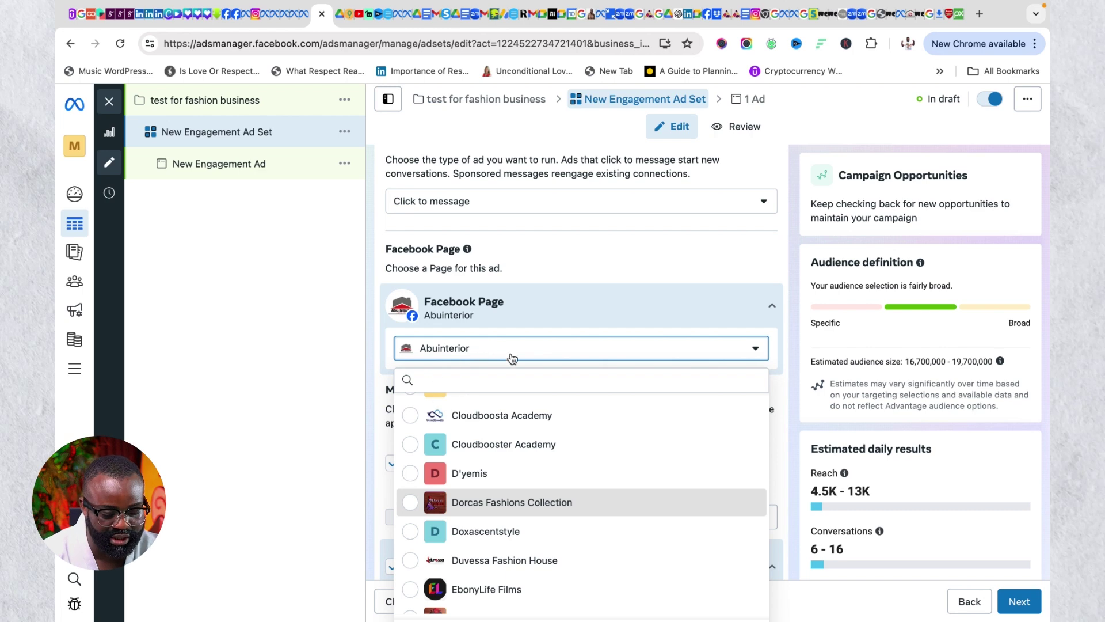
{"action": "key", "text": "Return"}
{"action": "scroll", "coordinate": [610, 468], "scroll_direction": "down", "scroll_amount": 1}
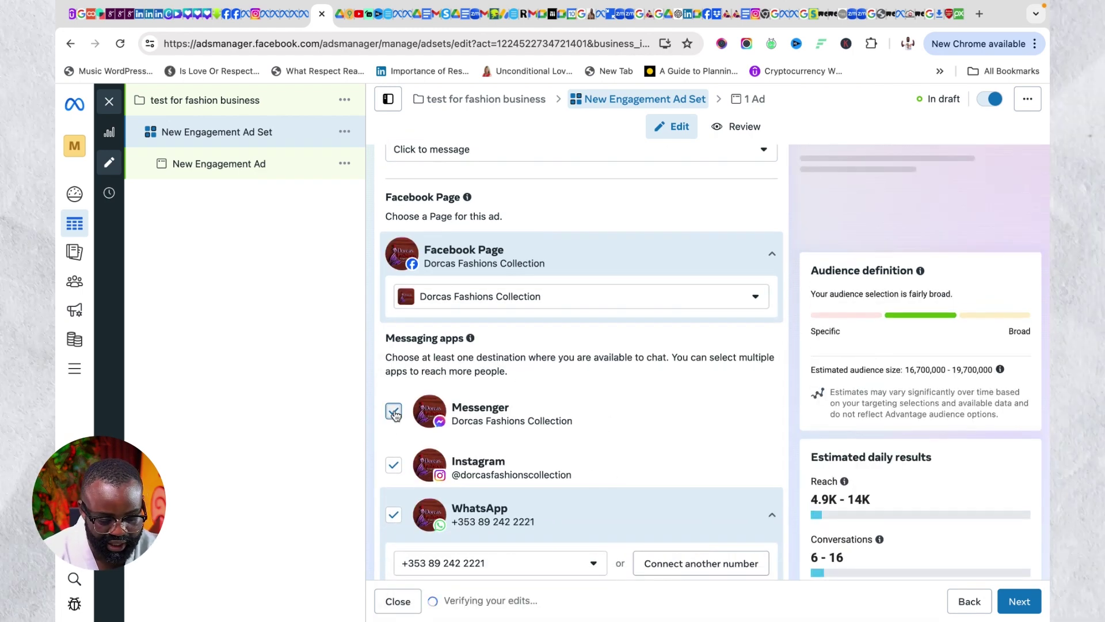
{"action": "left_click", "coordinate": [394, 412]}
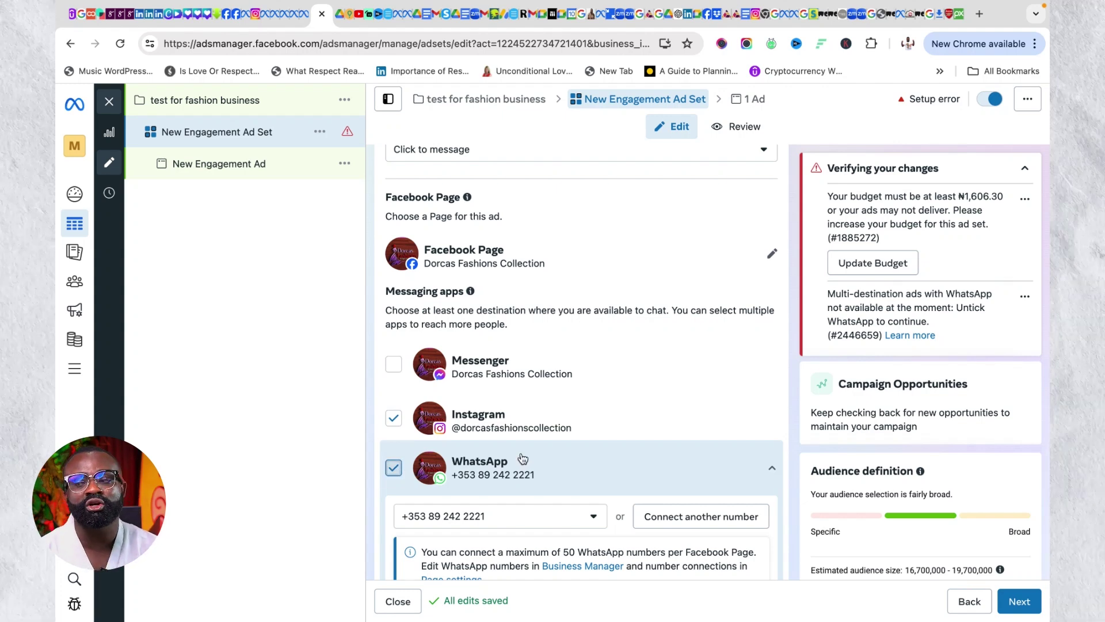
Untick WhatsApp so chats go to Instagram only.
{"action": "left_click", "coordinate": [656, 451]}
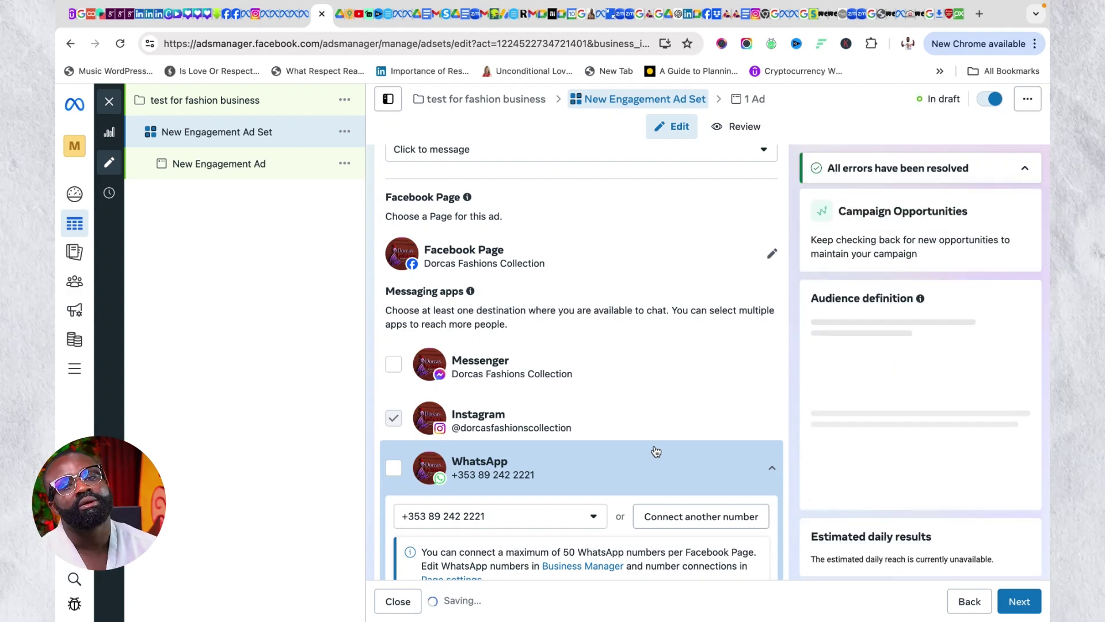
{"action": "scroll", "coordinate": [656, 451], "scroll_direction": "down", "scroll_amount": 1}
{"action": "scroll", "coordinate": [656, 451], "scroll_direction": "down", "scroll_amount": 1}
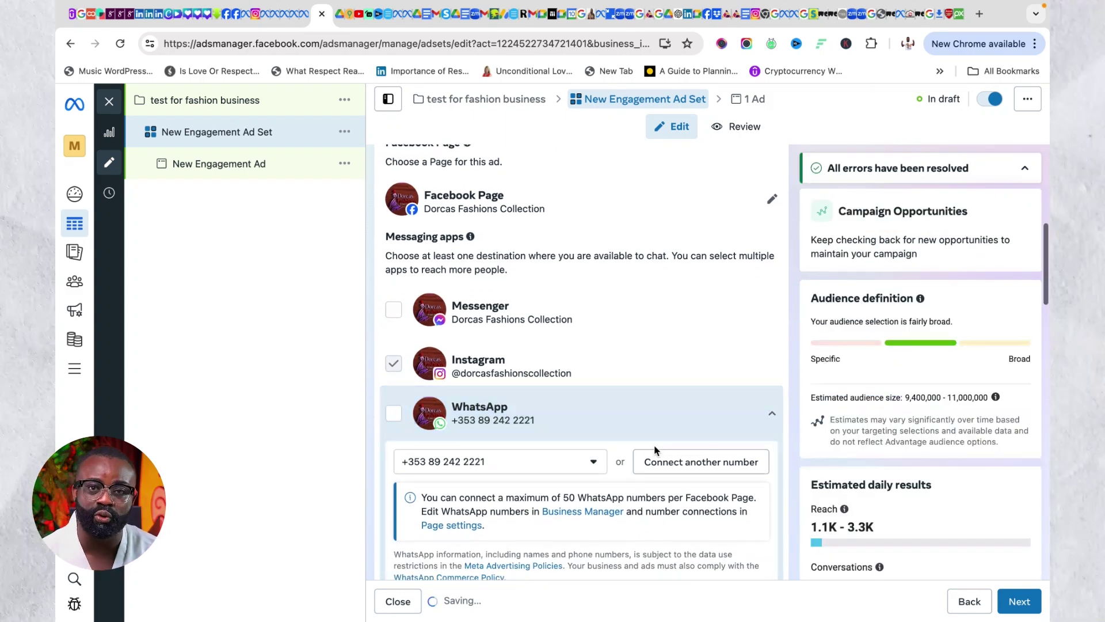
{"action": "scroll", "coordinate": [655, 446], "scroll_direction": "down", "scroll_amount": 3}
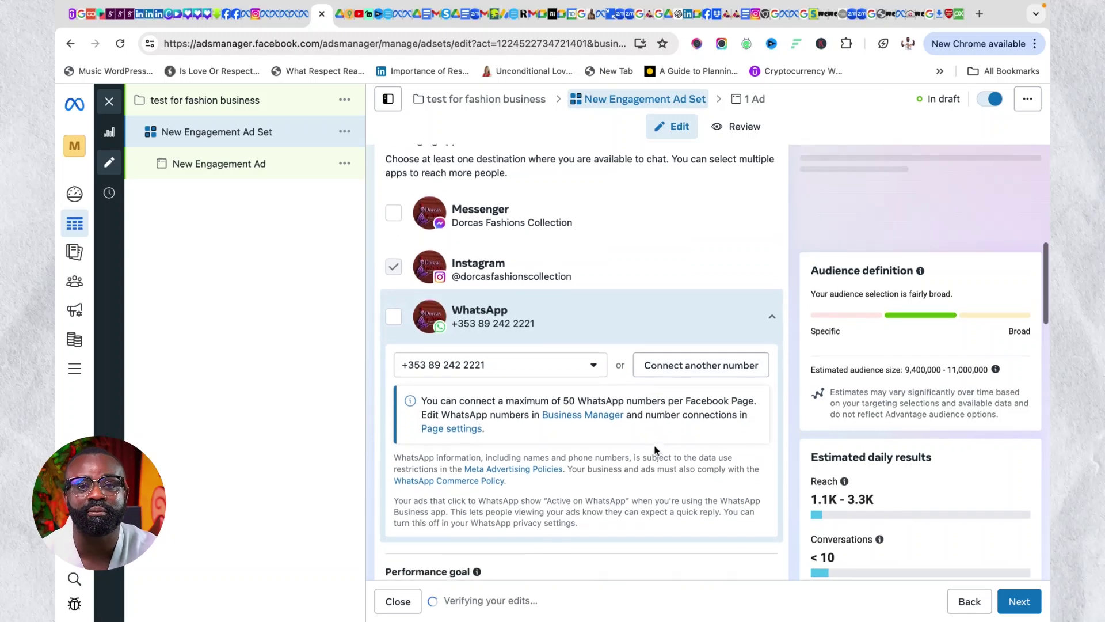
{"action": "scroll", "coordinate": [655, 446], "scroll_direction": "down", "scroll_amount": 2}
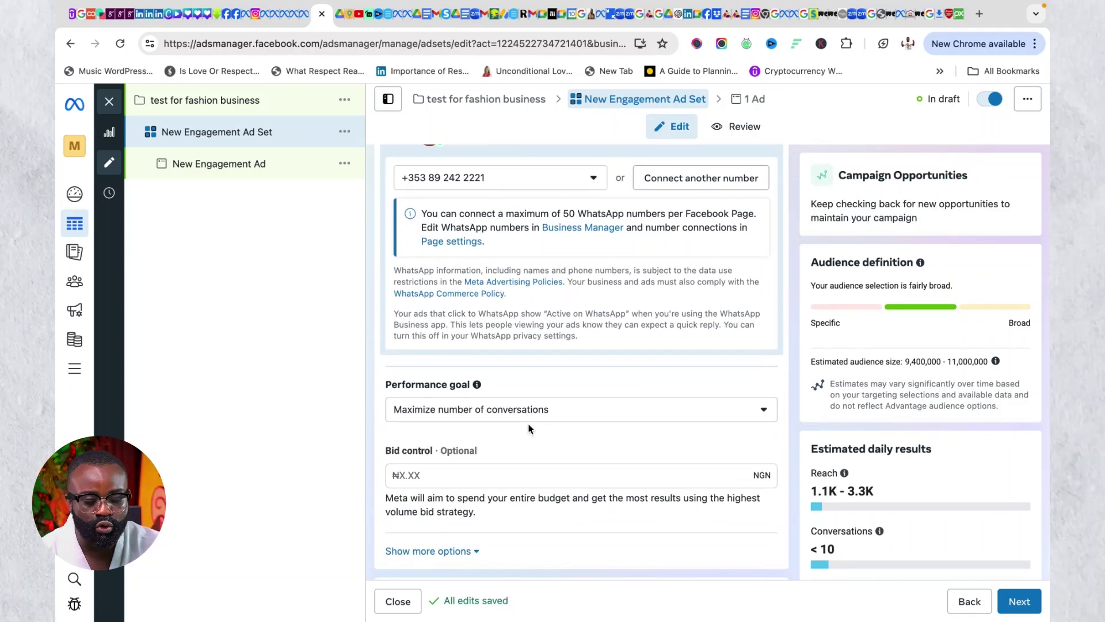
{"action": "scroll", "coordinate": [529, 429], "scroll_direction": "down", "scroll_amount": 3}
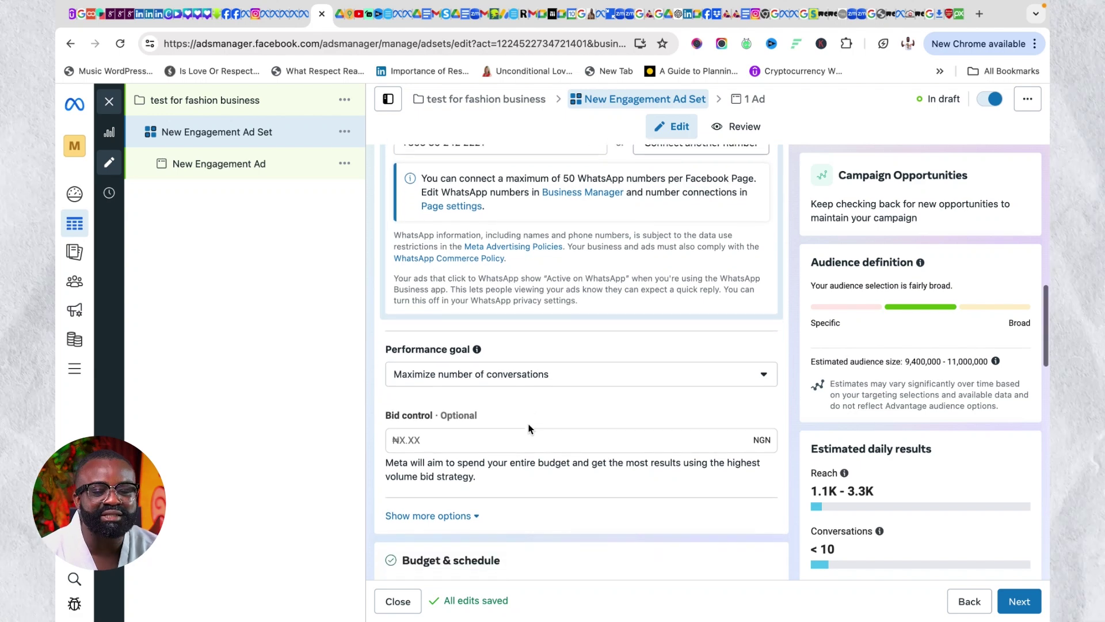
{"action": "scroll", "coordinate": [528, 429], "scroll_direction": "down", "scroll_amount": 1}
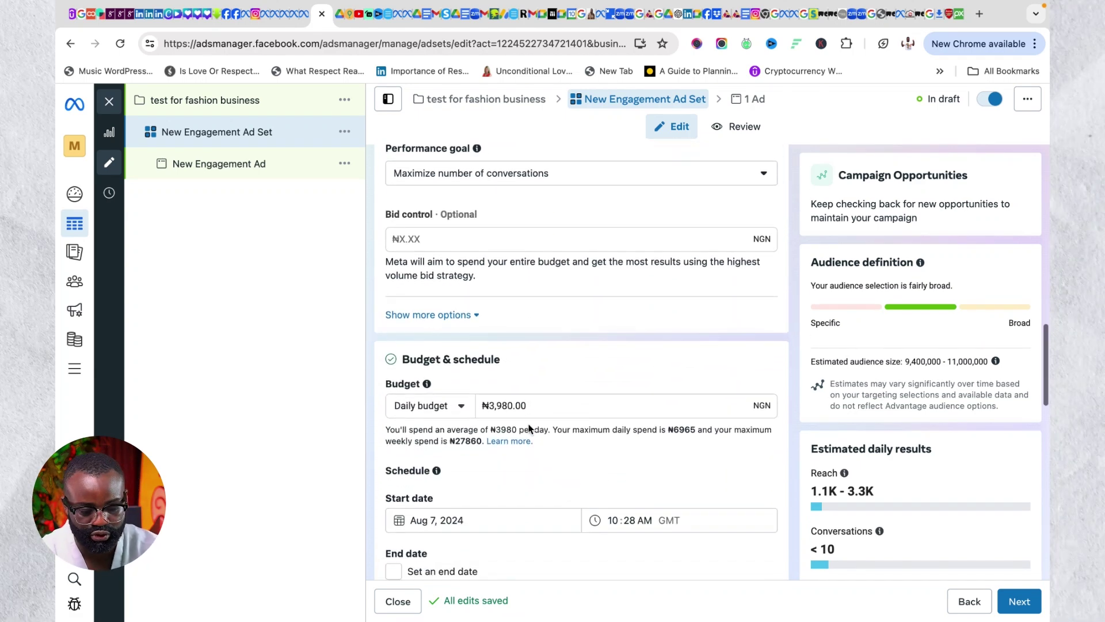
Replace the 3,980.00 daily budget with ₦10,000.
{"action": "left_click", "coordinate": [551, 400]}
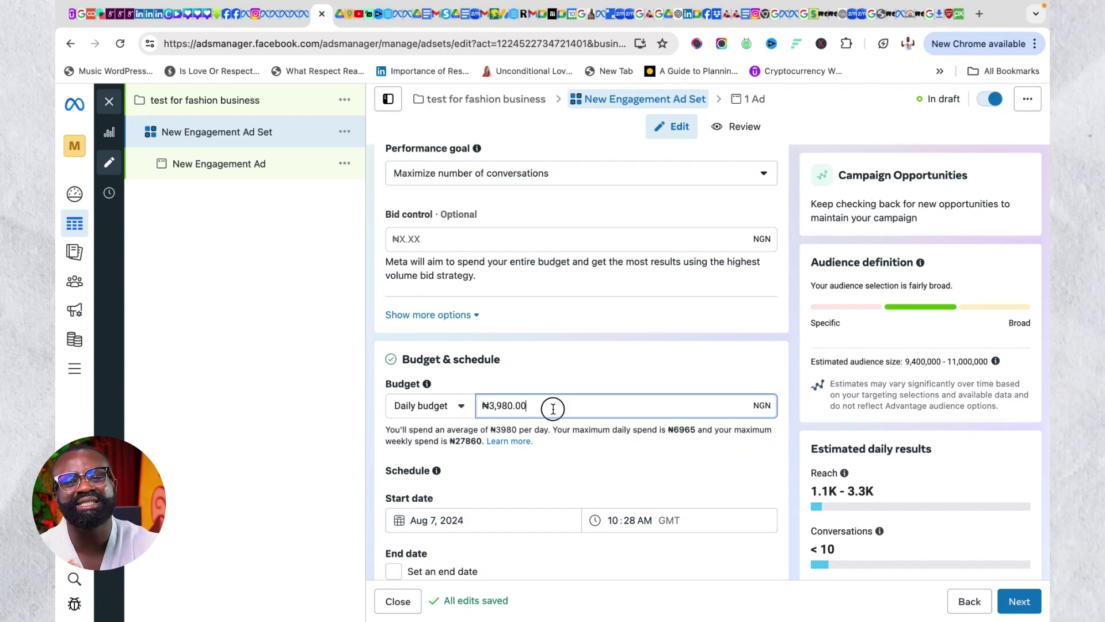
{"action": "double_click", "coordinate": [553, 408]}
{"action": "type", "text": "10000"}
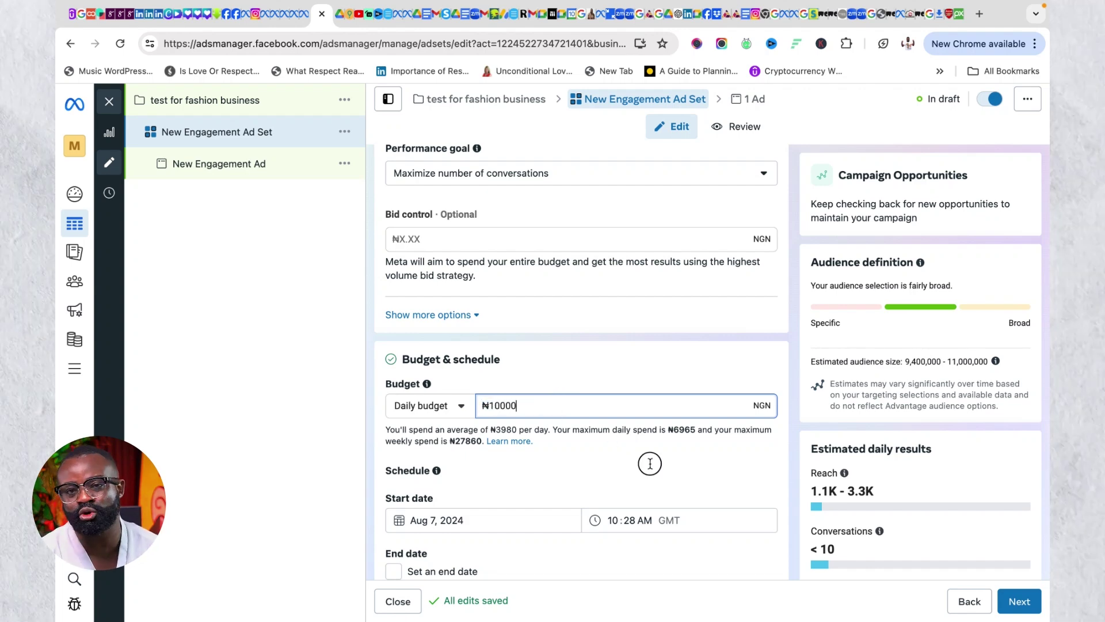
{"action": "left_click", "coordinate": [651, 468]}
Give the ad set an end date of August 22, 2024.
{"action": "scroll", "coordinate": [651, 466], "scroll_direction": "down", "scroll_amount": 1}
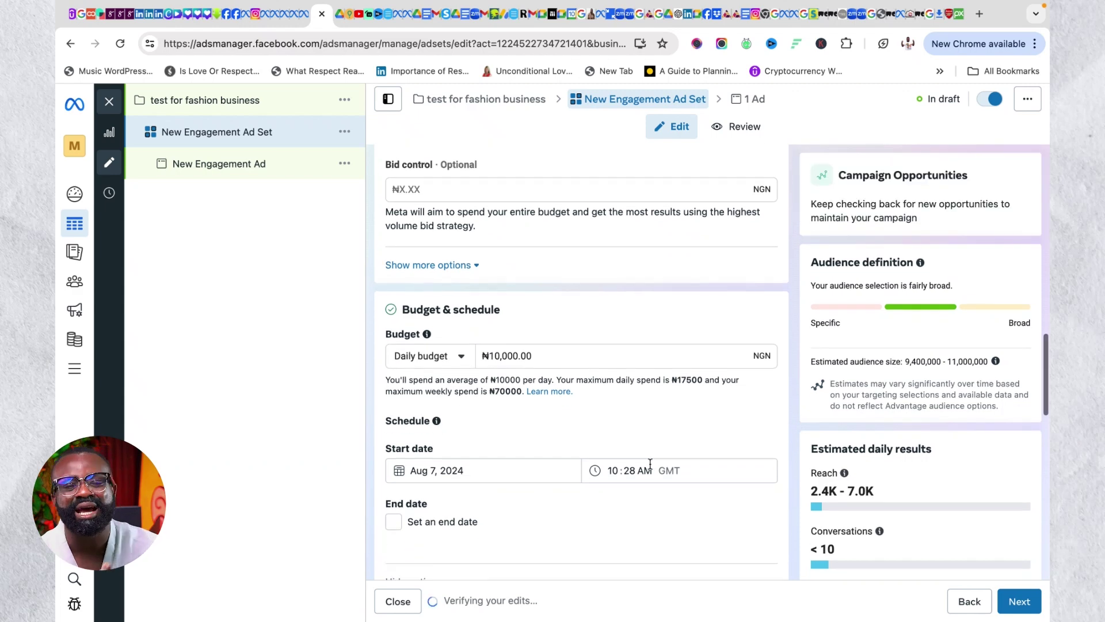
{"action": "scroll", "coordinate": [650, 464], "scroll_direction": "down", "scroll_amount": 2}
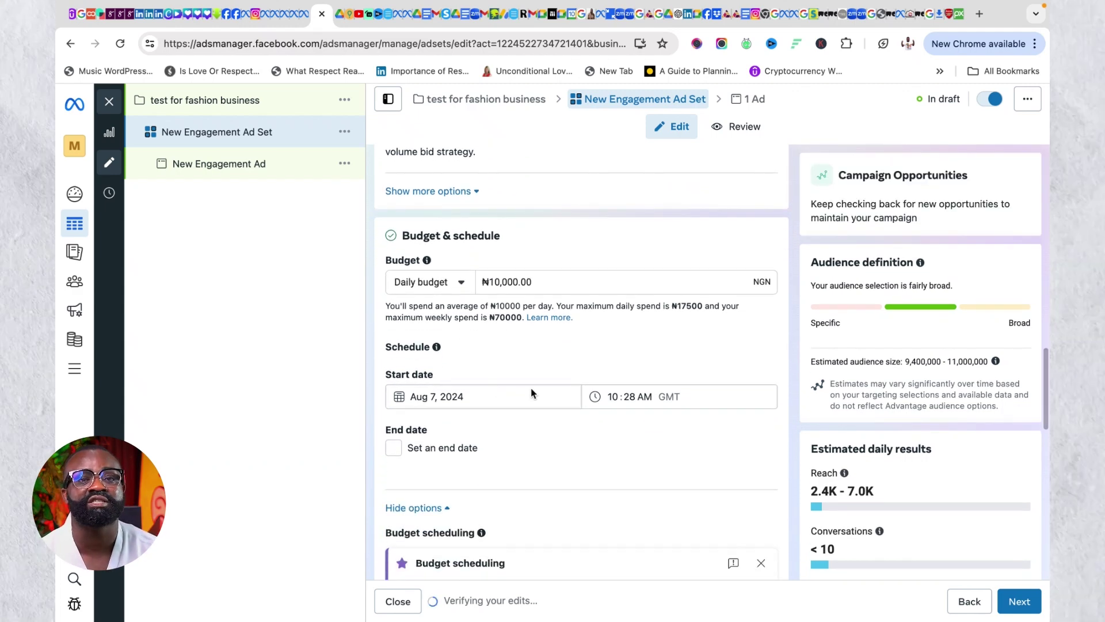
{"action": "left_click", "coordinate": [394, 449]}
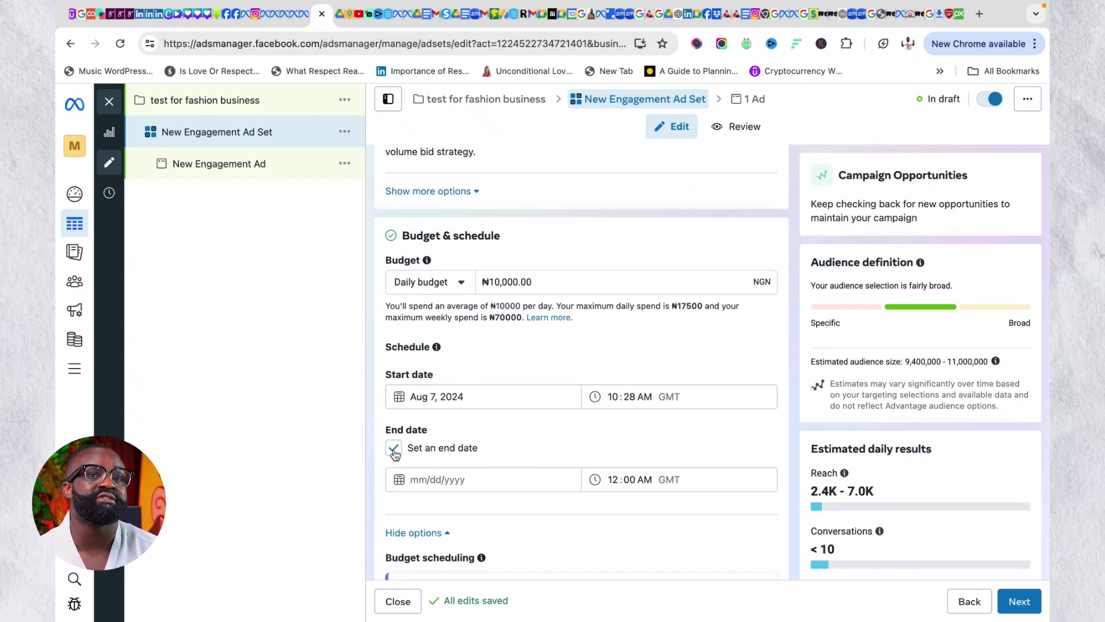
{"action": "left_click", "coordinate": [415, 480]}
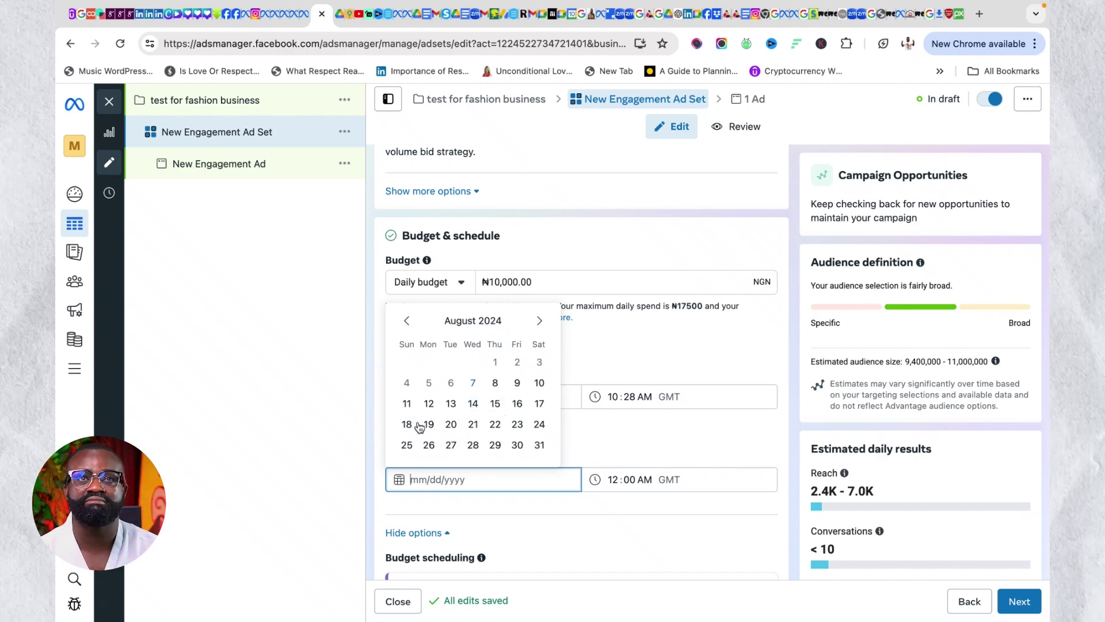
{"action": "left_click", "coordinate": [474, 424]}
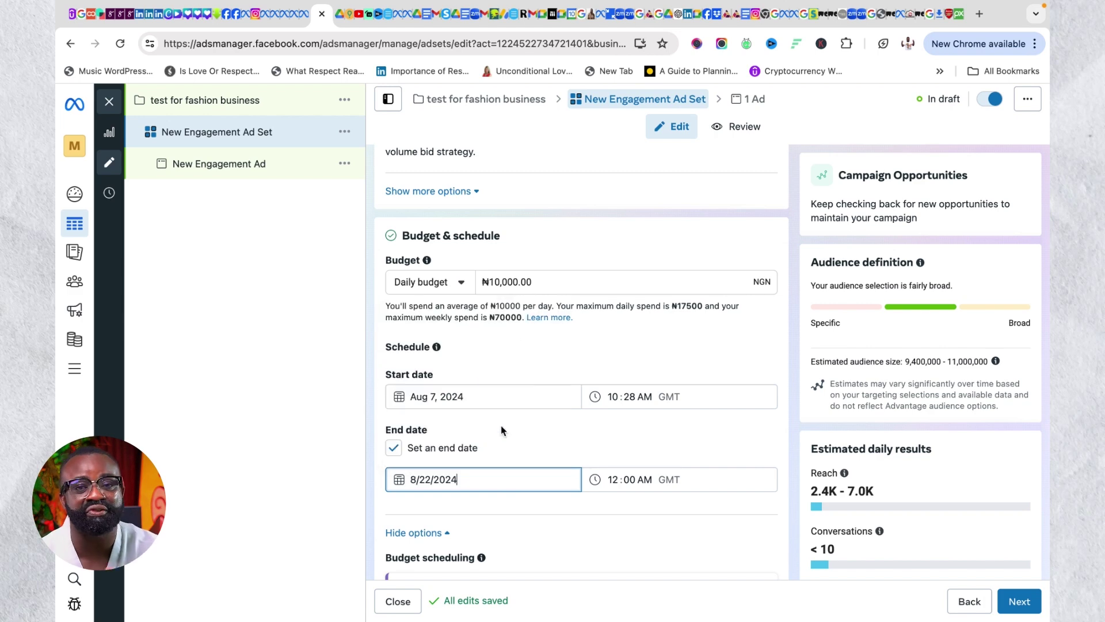
{"action": "left_click", "coordinate": [707, 515]}
{"action": "scroll", "coordinate": [708, 515], "scroll_direction": "down", "scroll_amount": 2}
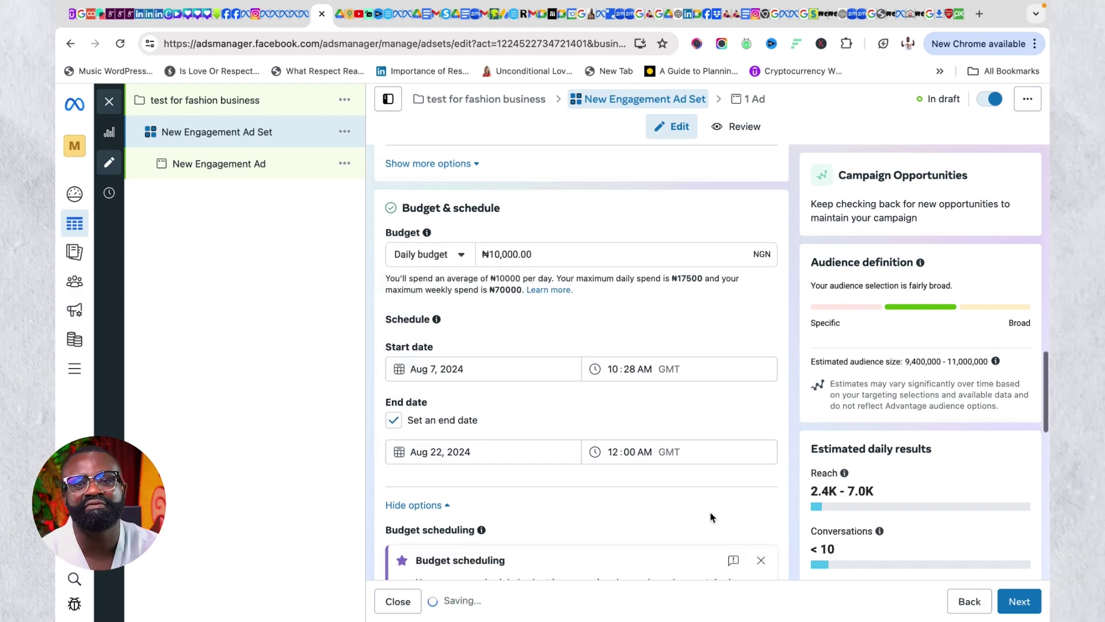
{"action": "scroll", "coordinate": [711, 516], "scroll_direction": "down", "scroll_amount": 6}
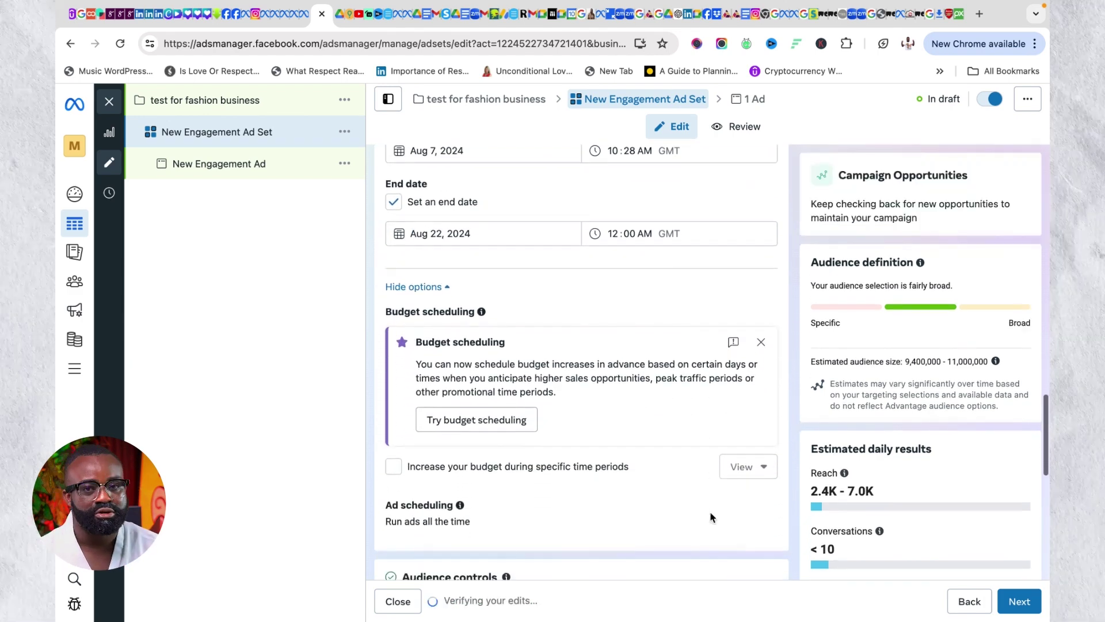
Narrow location targeting from all Nigeria to Lagos, Lagos State.
{"action": "scroll", "coordinate": [711, 517], "scroll_direction": "down", "scroll_amount": 3}
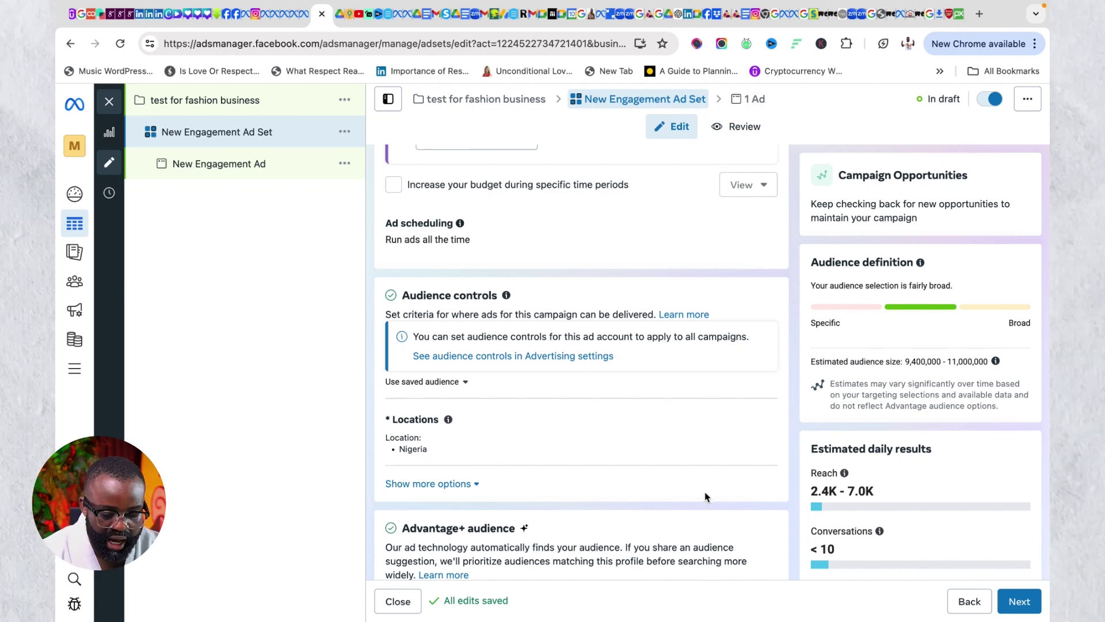
{"action": "scroll", "coordinate": [708, 499], "scroll_direction": "down", "scroll_amount": 2}
{"action": "left_click", "coordinate": [755, 384]}
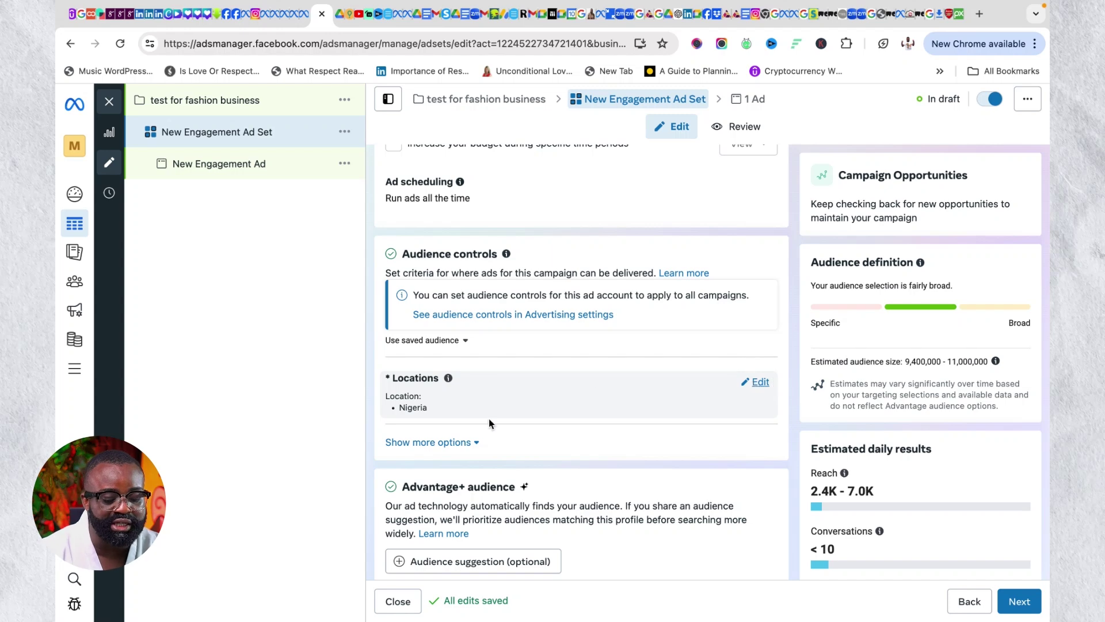
{"action": "left_click", "coordinate": [535, 486]}
{"action": "type", "text": "la"}
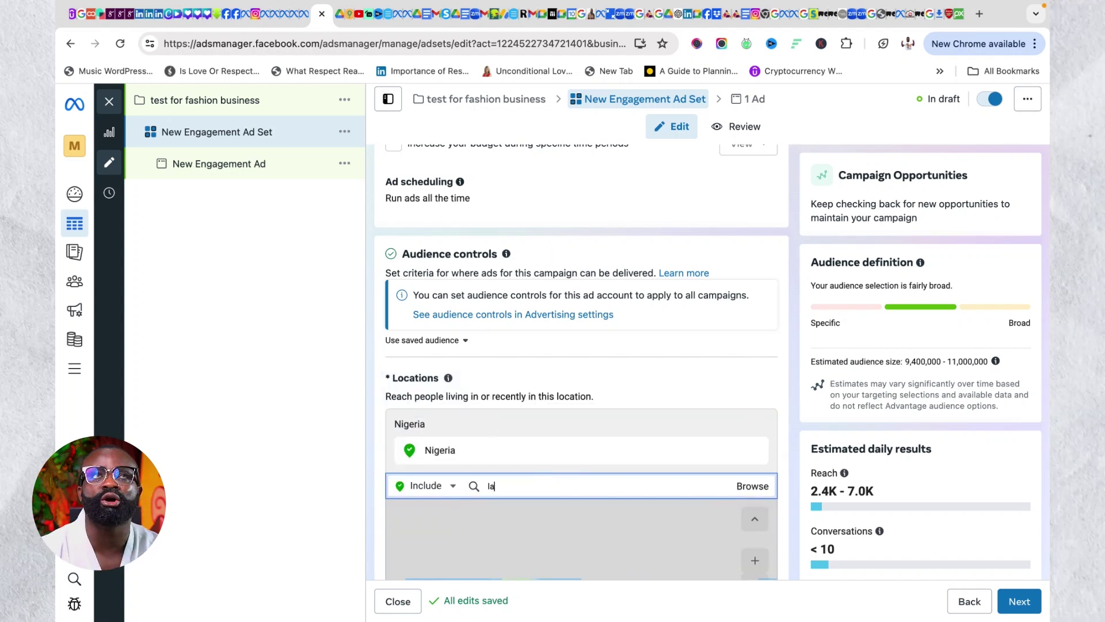
{"action": "type", "text": "gos"}
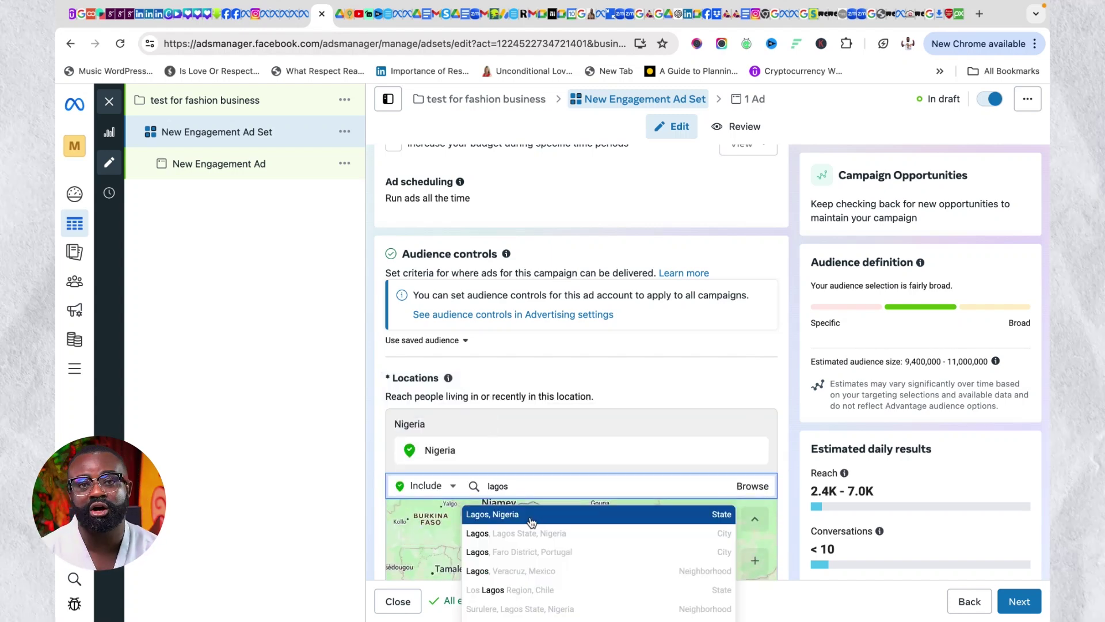
{"action": "left_click", "coordinate": [526, 534]}
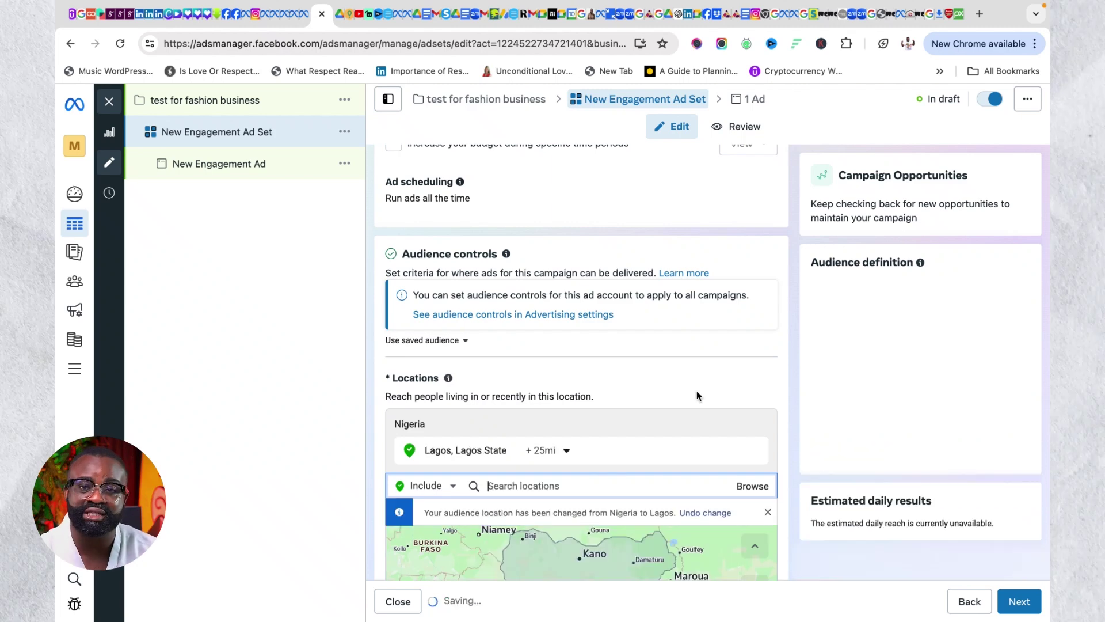
Add Abuja, Federal Capital Territory as a second targeted location.
{"action": "scroll", "coordinate": [696, 395], "scroll_direction": "down", "scroll_amount": 1}
{"action": "type", "text": "b"}
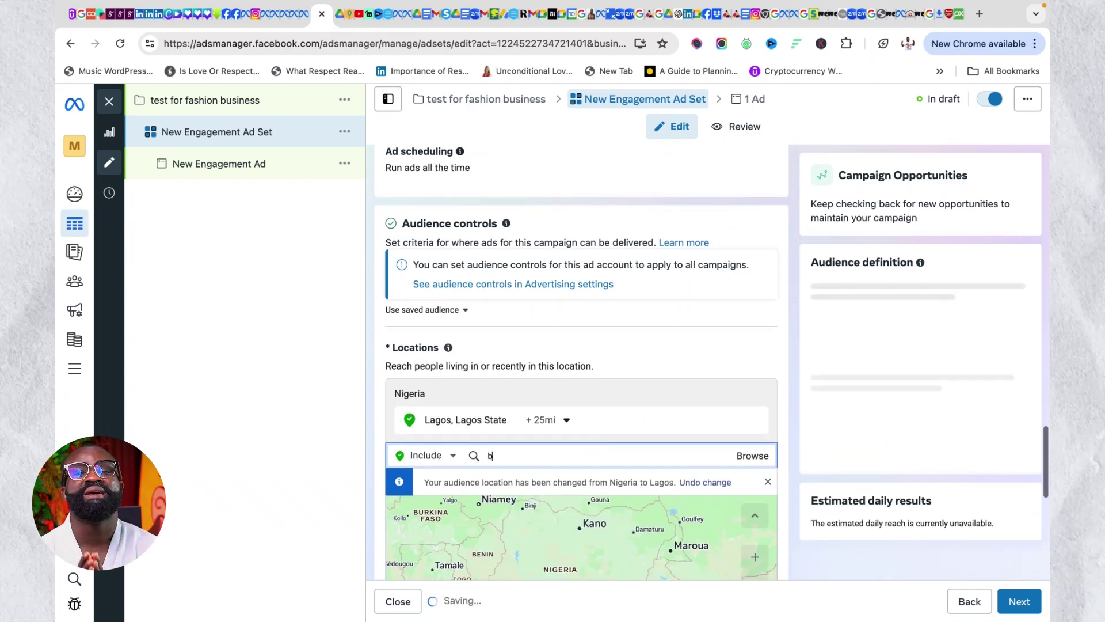
{"action": "type", "text": "biuja"}
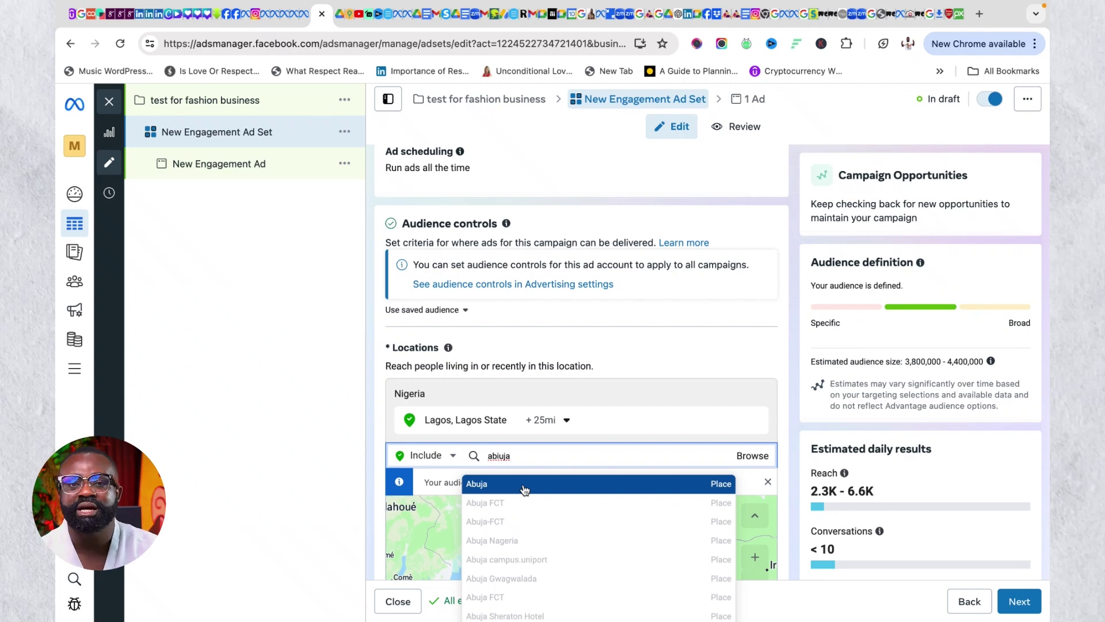
{"action": "key", "text": "BackSpace"}
{"action": "key", "text": "BackSpace"}
{"action": "key", "text": "BackSpace"}
{"action": "type", "text": "uja"}
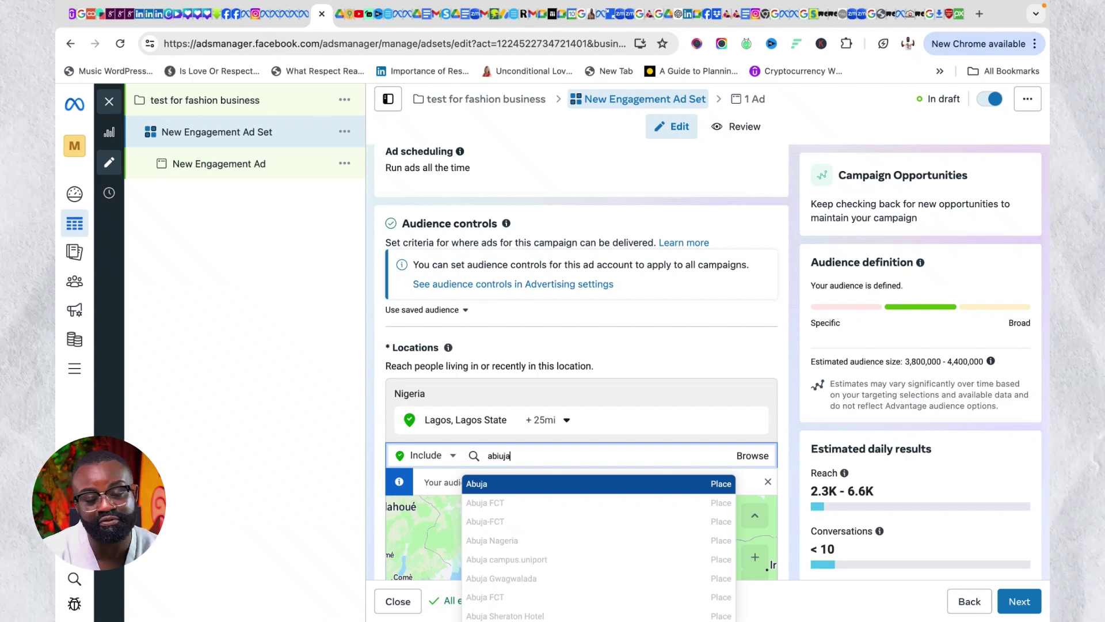
{"action": "double_click", "coordinate": [530, 455]}
{"action": "type", "text": "abuja"}
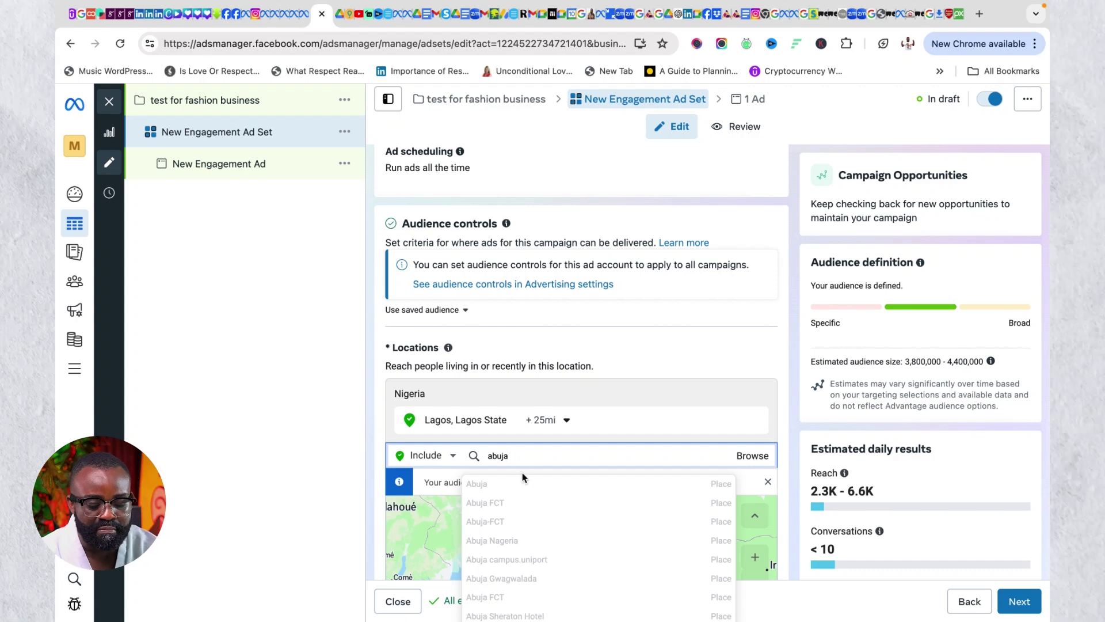
{"action": "left_click", "coordinate": [517, 485]}
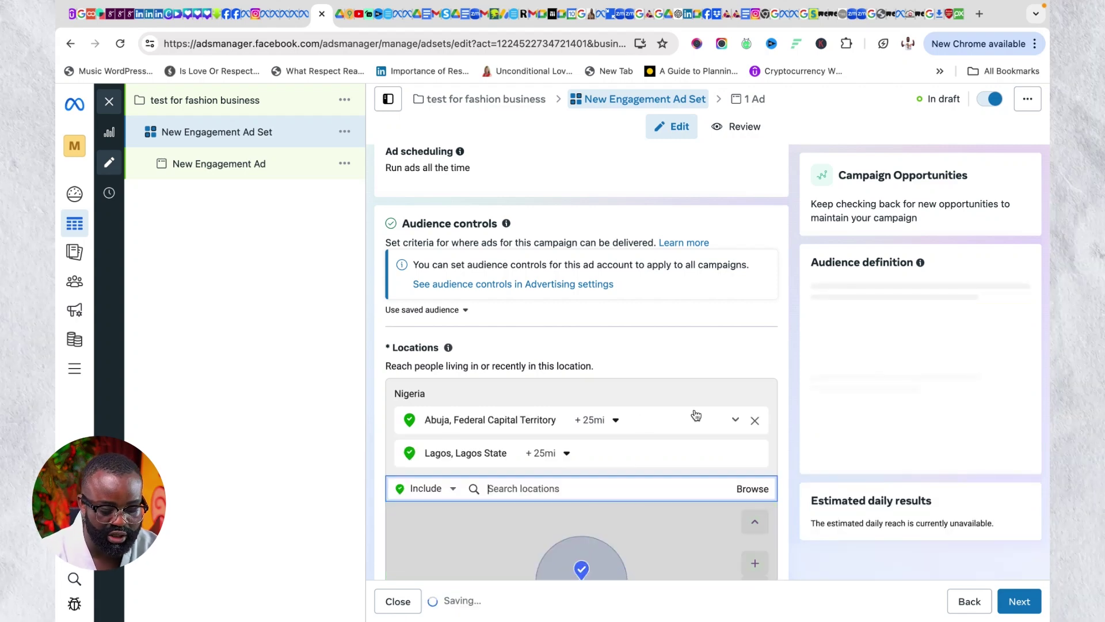
{"action": "scroll", "coordinate": [691, 359], "scroll_direction": "down", "scroll_amount": 5}
{"action": "scroll", "coordinate": [690, 358], "scroll_direction": "down", "scroll_amount": 4}
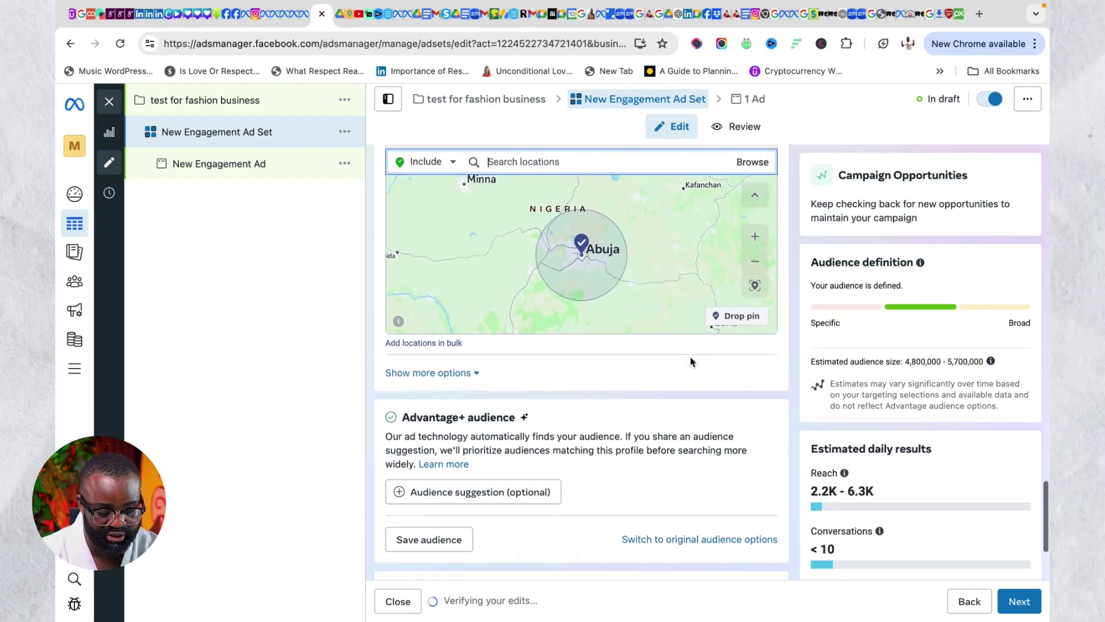
{"action": "scroll", "coordinate": [701, 448], "scroll_direction": "down", "scroll_amount": 2}
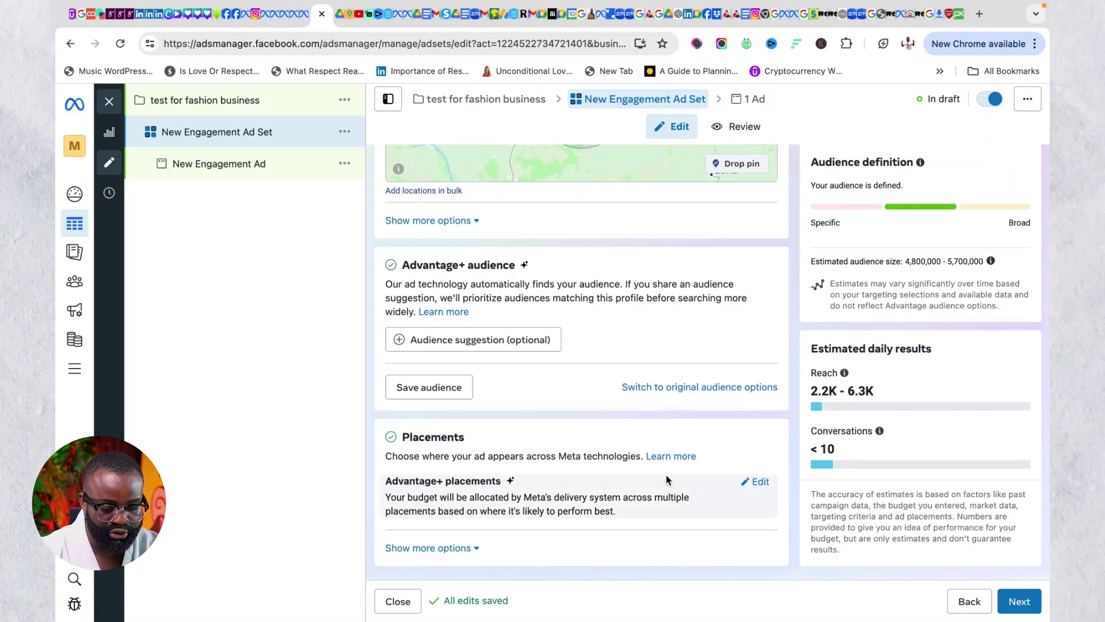
Review the placement options, keep Advantage+ placements, and continue to the ad.
{"action": "left_click", "coordinate": [759, 486]}
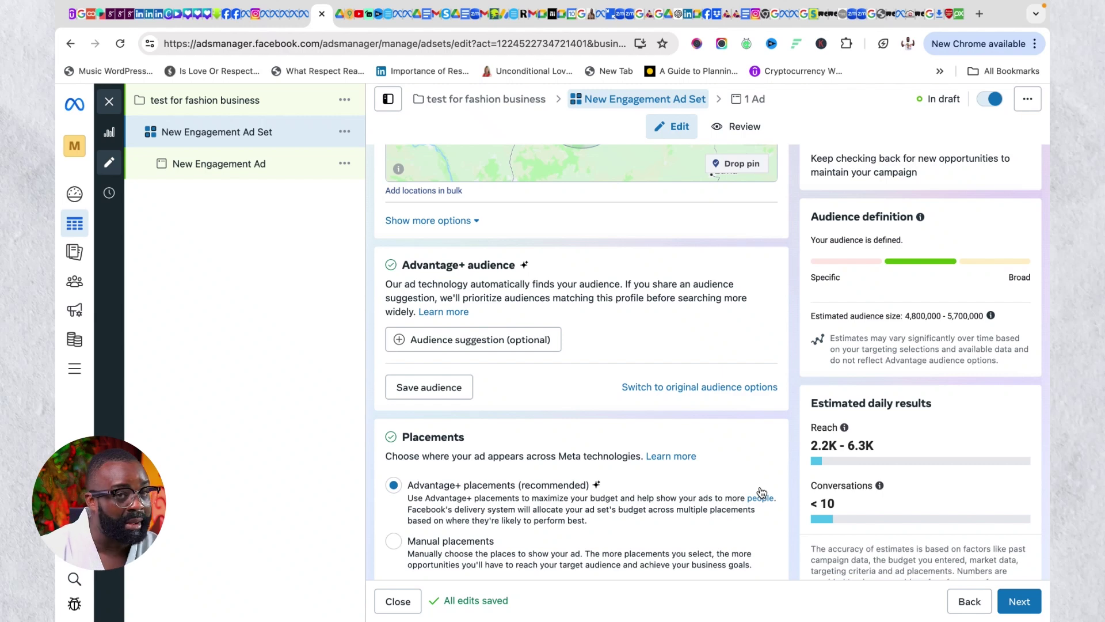
{"action": "left_click", "coordinate": [1021, 602]}
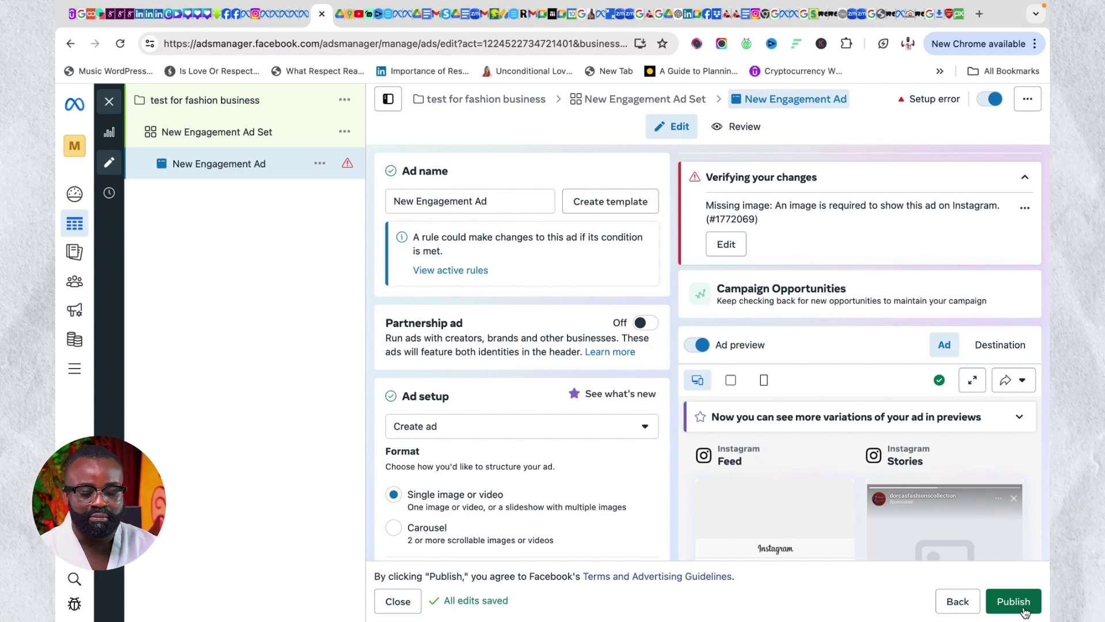
{"action": "mouse_move", "coordinate": [986, 554]}
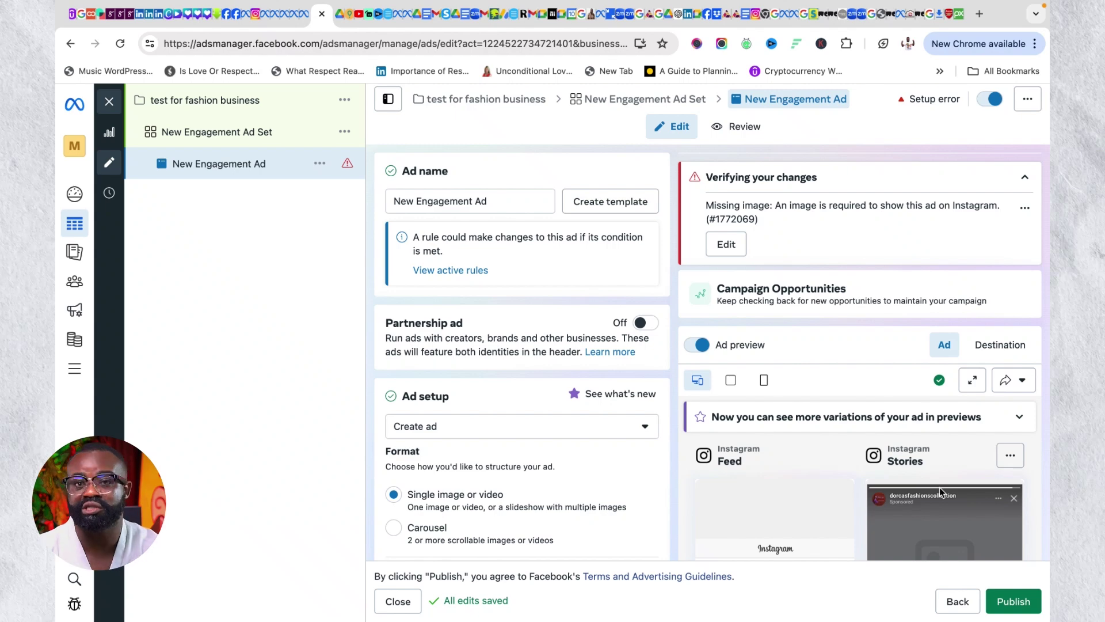
{"action": "mouse_move", "coordinate": [813, 458]}
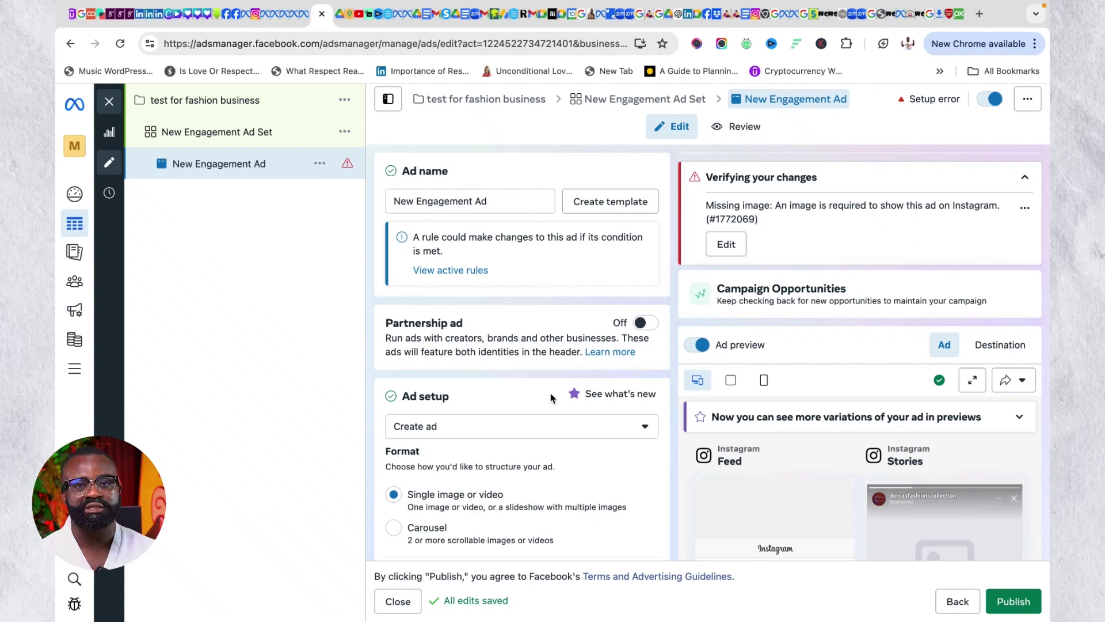
Change the ad setup from Create ad to Use existing post.
{"action": "scroll", "coordinate": [551, 397], "scroll_direction": "down", "scroll_amount": 2}
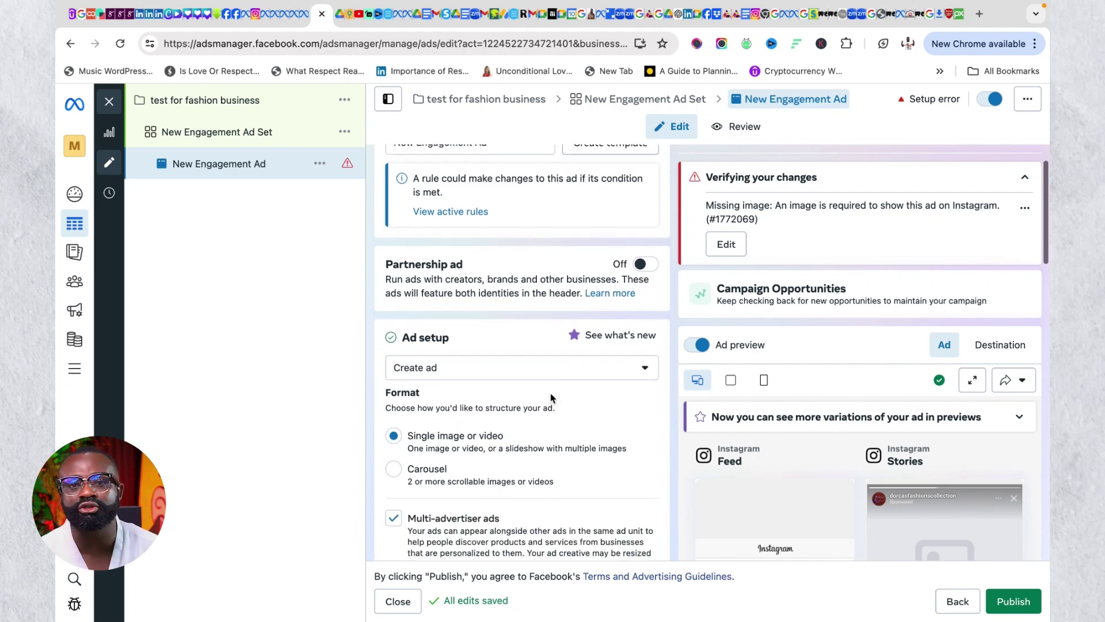
{"action": "left_click", "coordinate": [483, 373]}
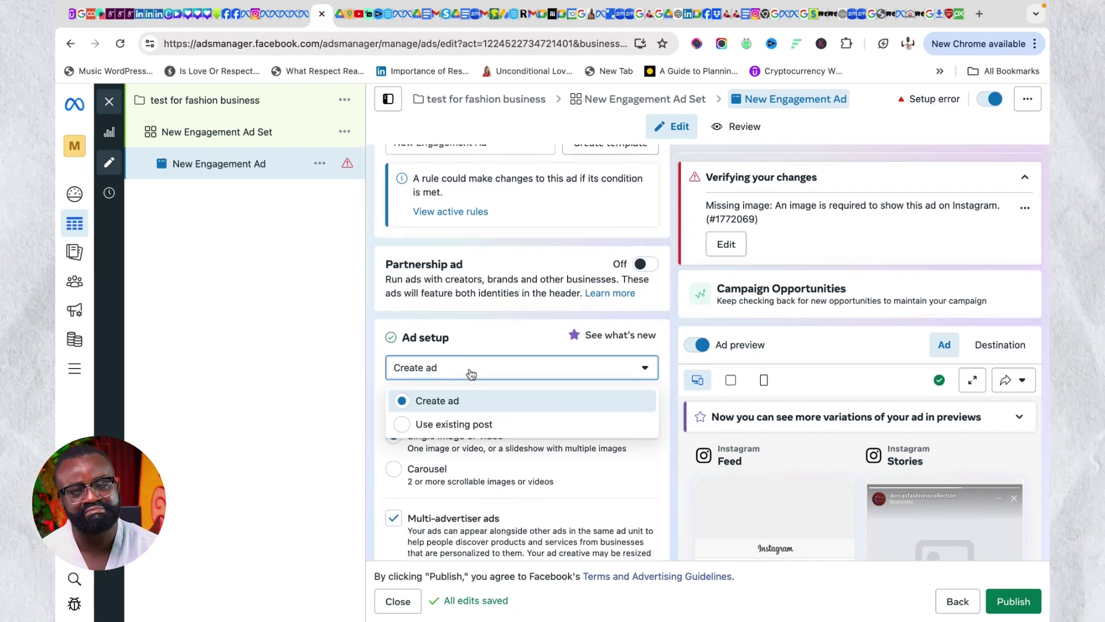
{"action": "left_click", "coordinate": [436, 425]}
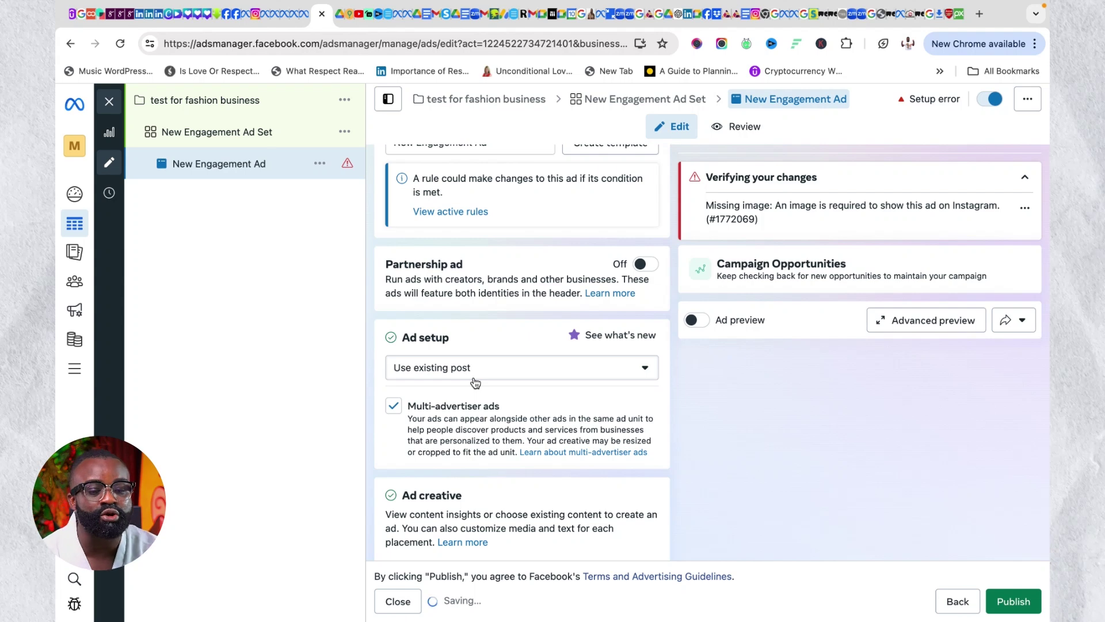
{"action": "scroll", "coordinate": [475, 382], "scroll_direction": "down", "scroll_amount": 3}
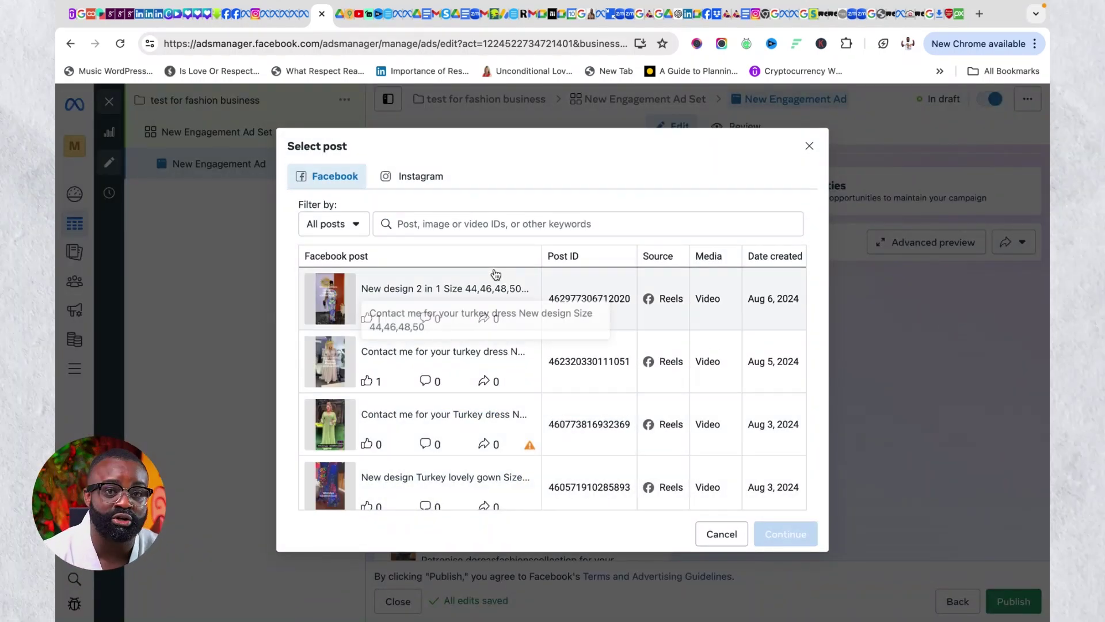
Use the Jun 20, 2024 Instagram reel promoting quality turkey clothes as the ad's post.
{"action": "left_click", "coordinate": [422, 179]}
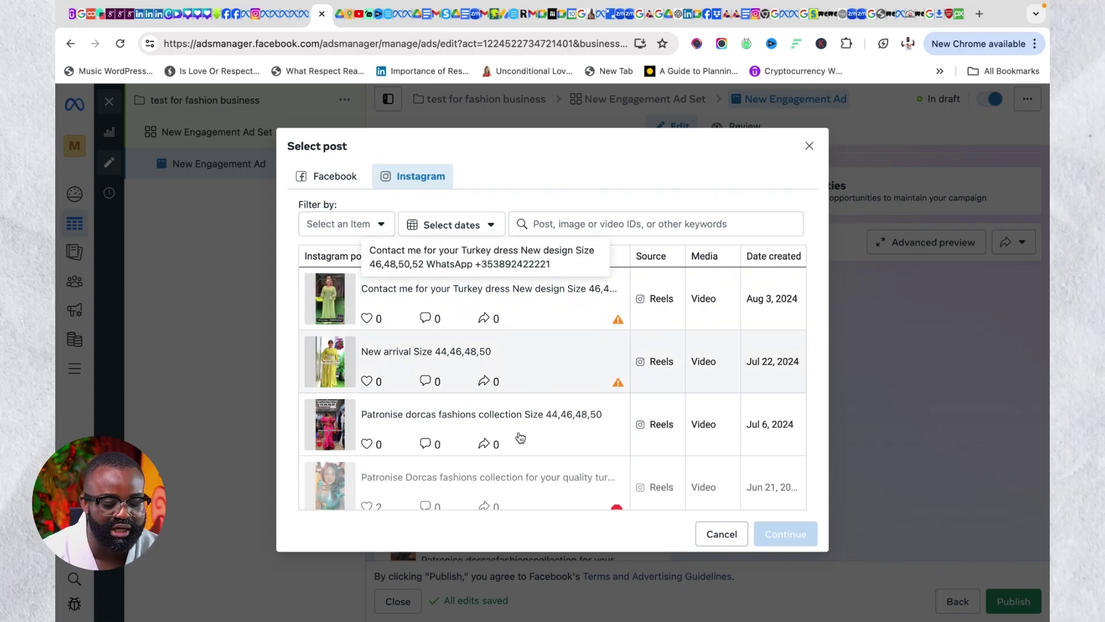
{"action": "scroll", "coordinate": [518, 436], "scroll_direction": "down", "scroll_amount": 3}
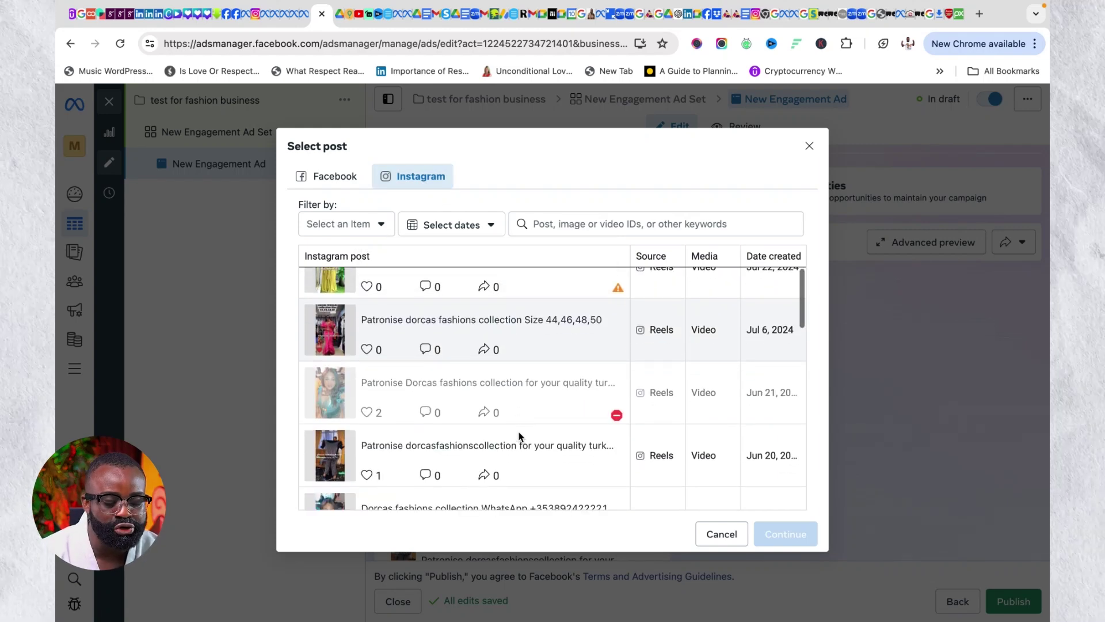
{"action": "left_click", "coordinate": [558, 459]}
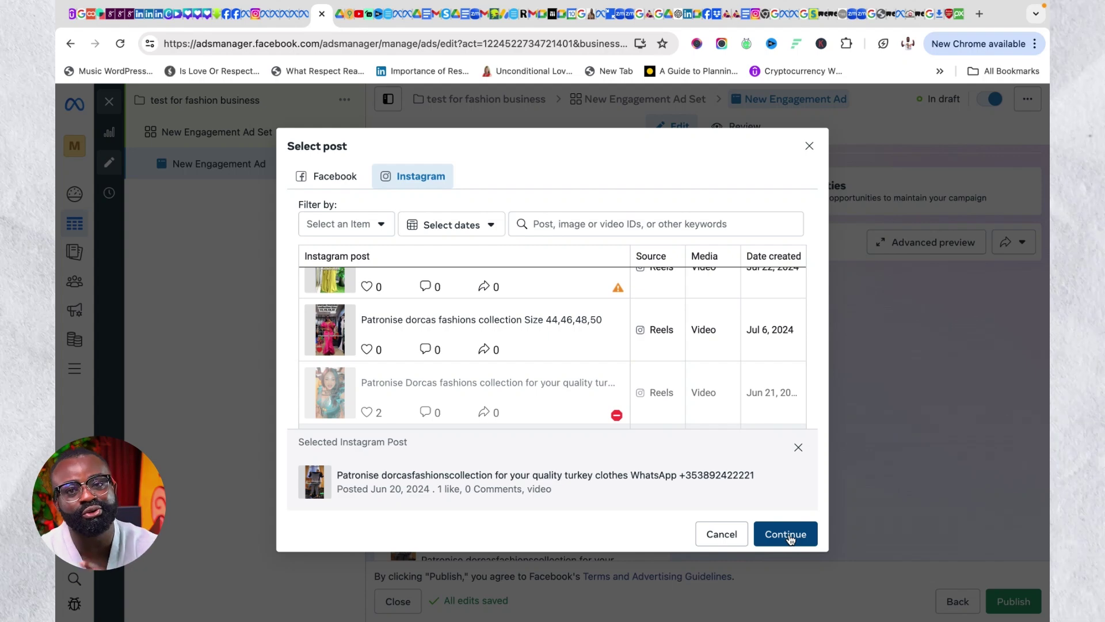
{"action": "left_click", "coordinate": [790, 536]}
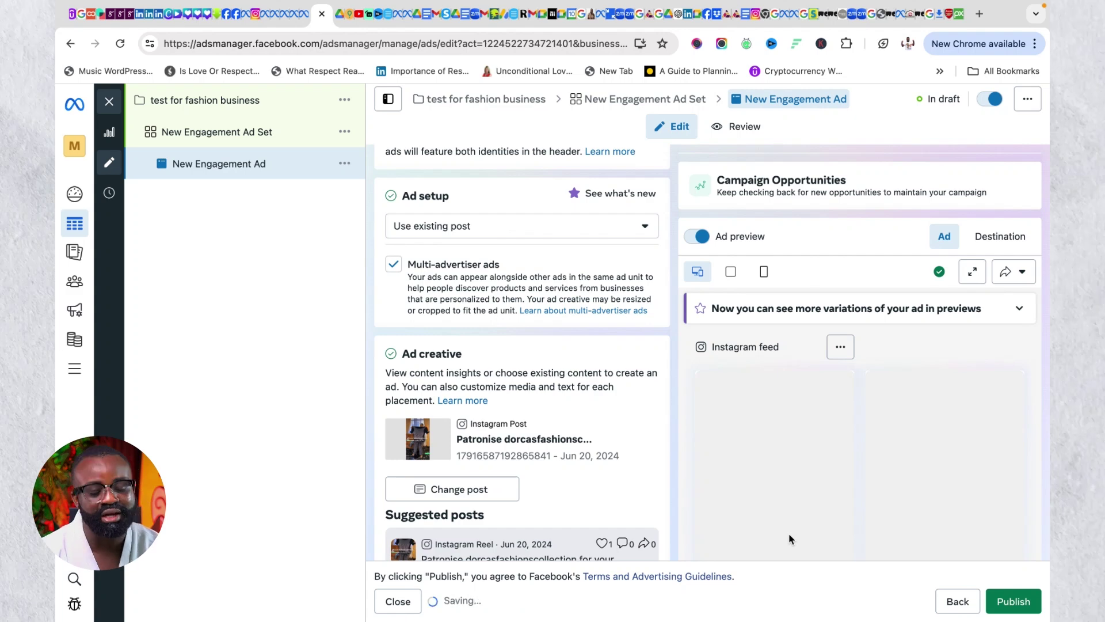
{"action": "scroll", "coordinate": [609, 473], "scroll_direction": "down", "scroll_amount": 2}
{"action": "scroll", "coordinate": [609, 473], "scroll_direction": "down", "scroll_amount": 3}
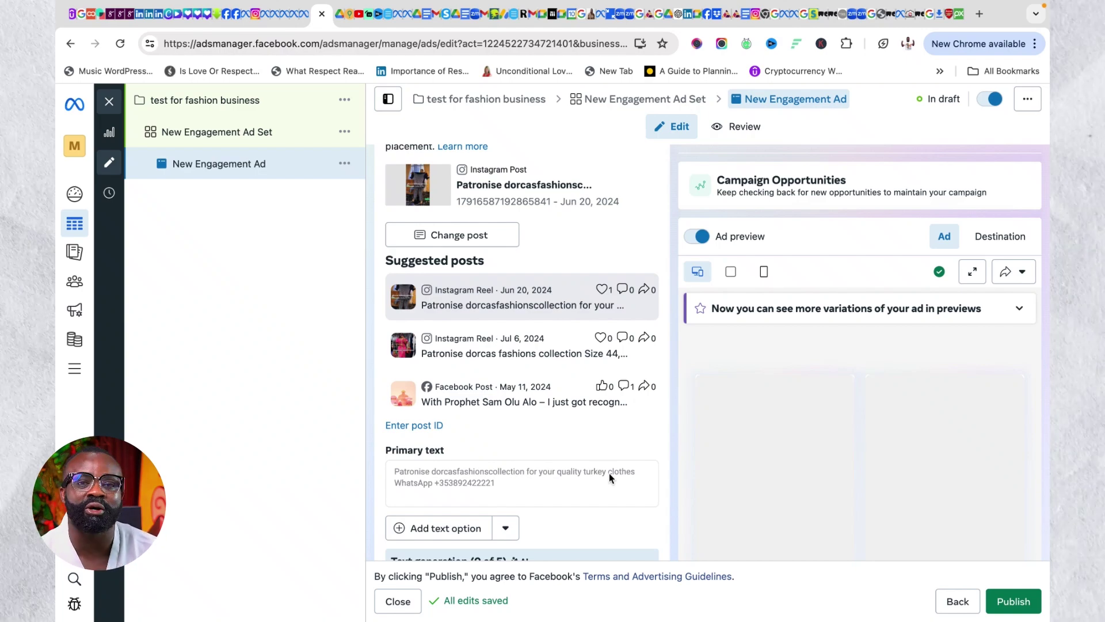
Review the five AI text variations, then toggle Ad preview off and on to render the Instagram feed ad.
{"action": "scroll", "coordinate": [546, 390], "scroll_direction": "up", "scroll_amount": 4}
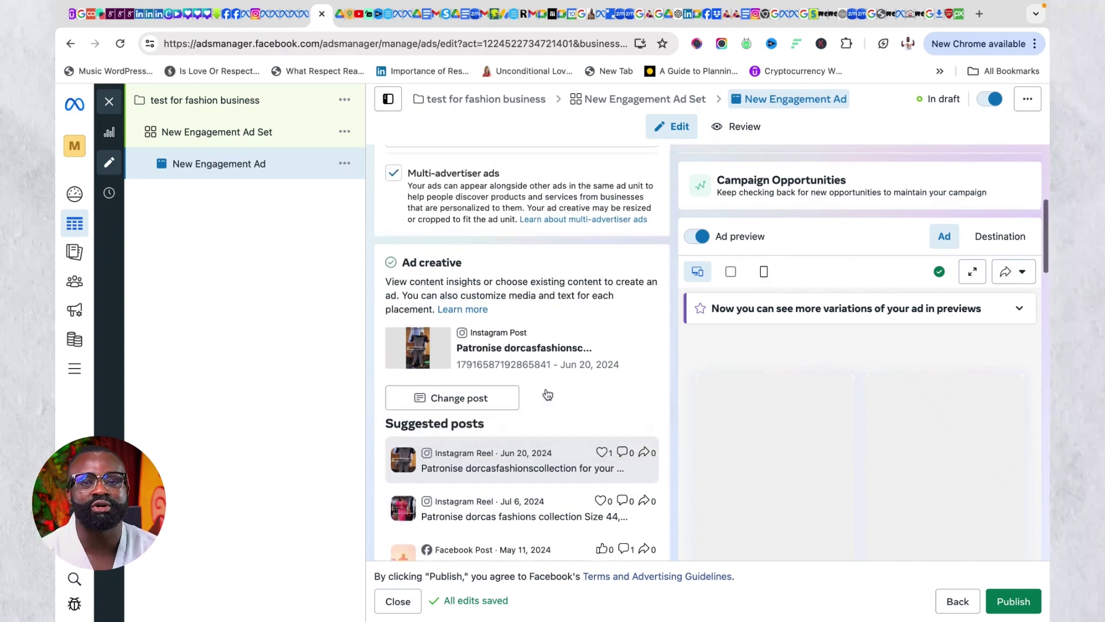
{"action": "scroll", "coordinate": [548, 394], "scroll_direction": "up", "scroll_amount": 3}
{"action": "scroll", "coordinate": [546, 393], "scroll_direction": "down", "scroll_amount": 7}
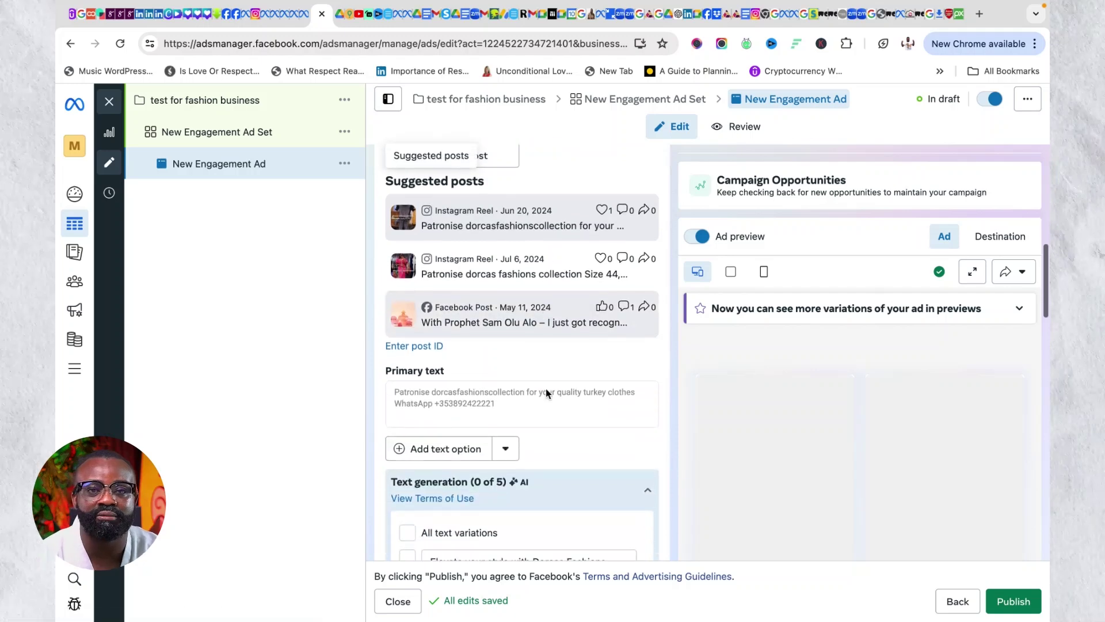
{"action": "scroll", "coordinate": [545, 390], "scroll_direction": "down", "scroll_amount": 1}
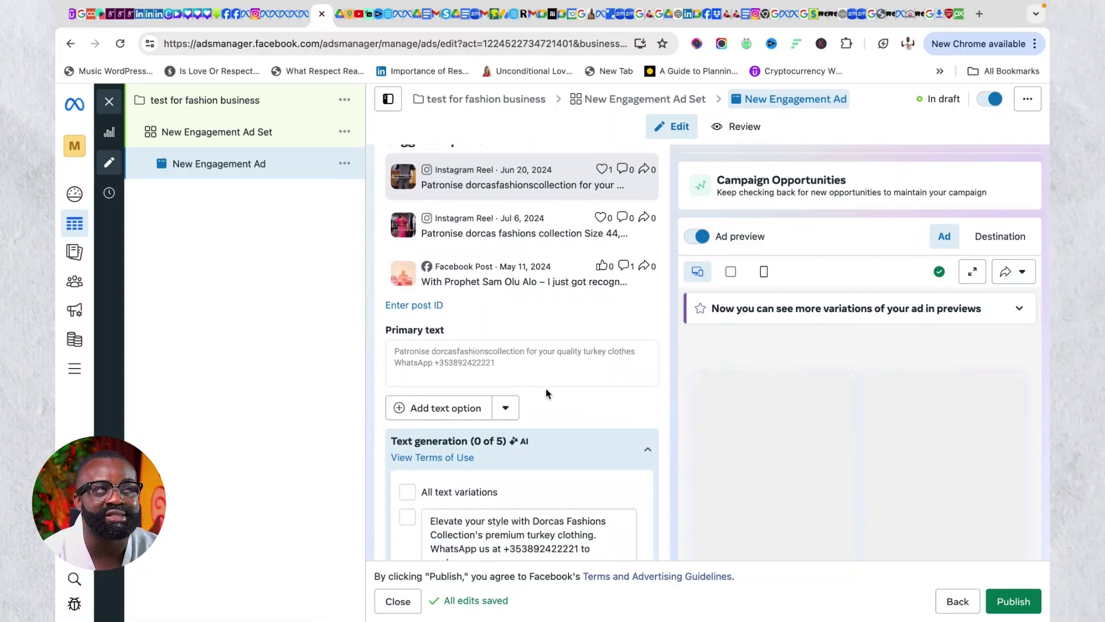
{"action": "scroll", "coordinate": [547, 390], "scroll_direction": "down", "scroll_amount": 2}
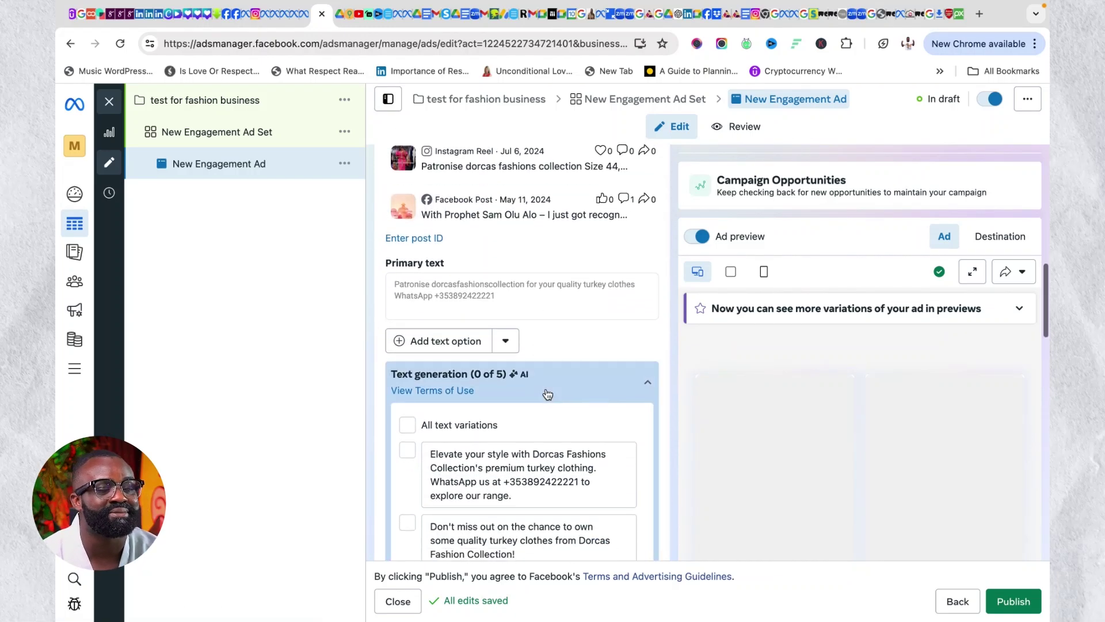
{"action": "scroll", "coordinate": [547, 393], "scroll_direction": "down", "scroll_amount": 8}
{"action": "scroll", "coordinate": [626, 250], "scroll_direction": "down", "scroll_amount": 1}
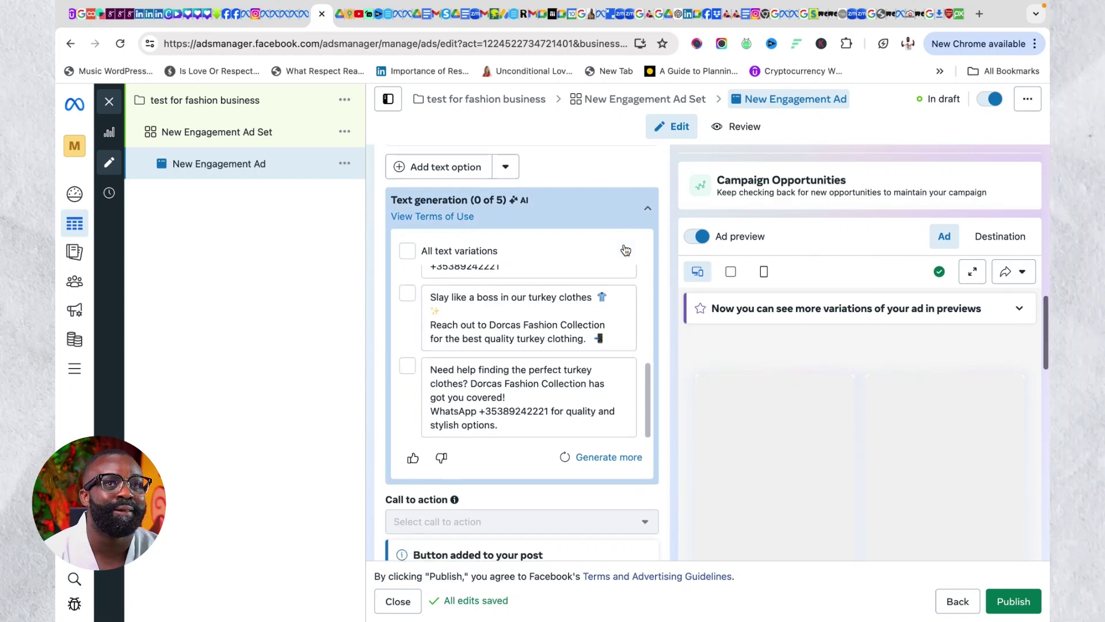
{"action": "scroll", "coordinate": [624, 244], "scroll_direction": "down", "scroll_amount": 1}
{"action": "scroll", "coordinate": [624, 244], "scroll_direction": "up", "scroll_amount": 4}
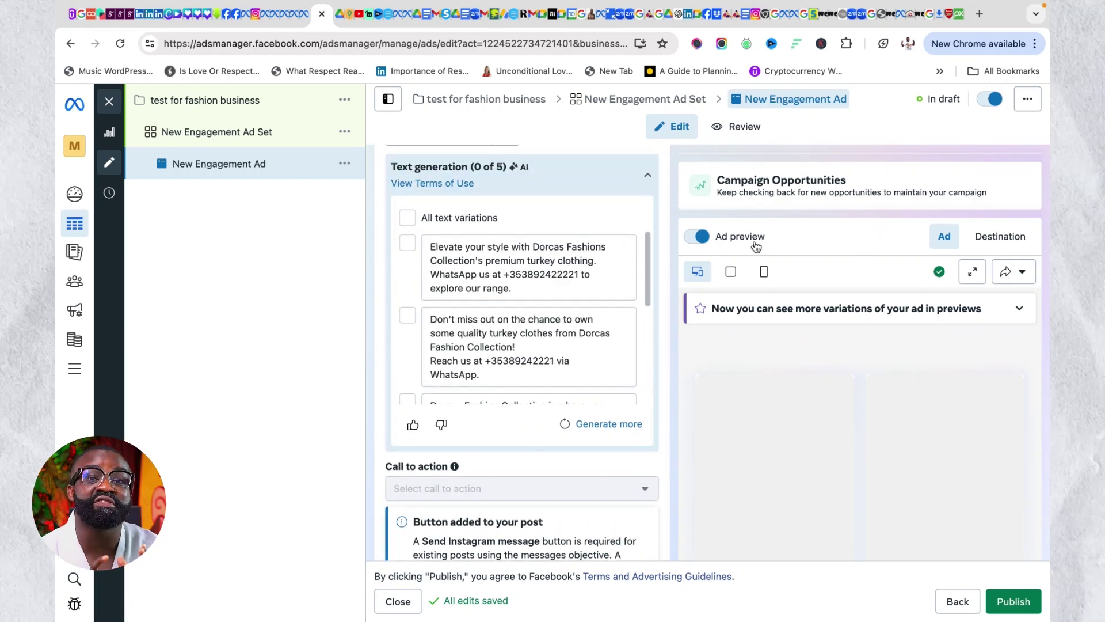
{"action": "left_click", "coordinate": [697, 236]}
{"action": "left_click", "coordinate": [696, 236]}
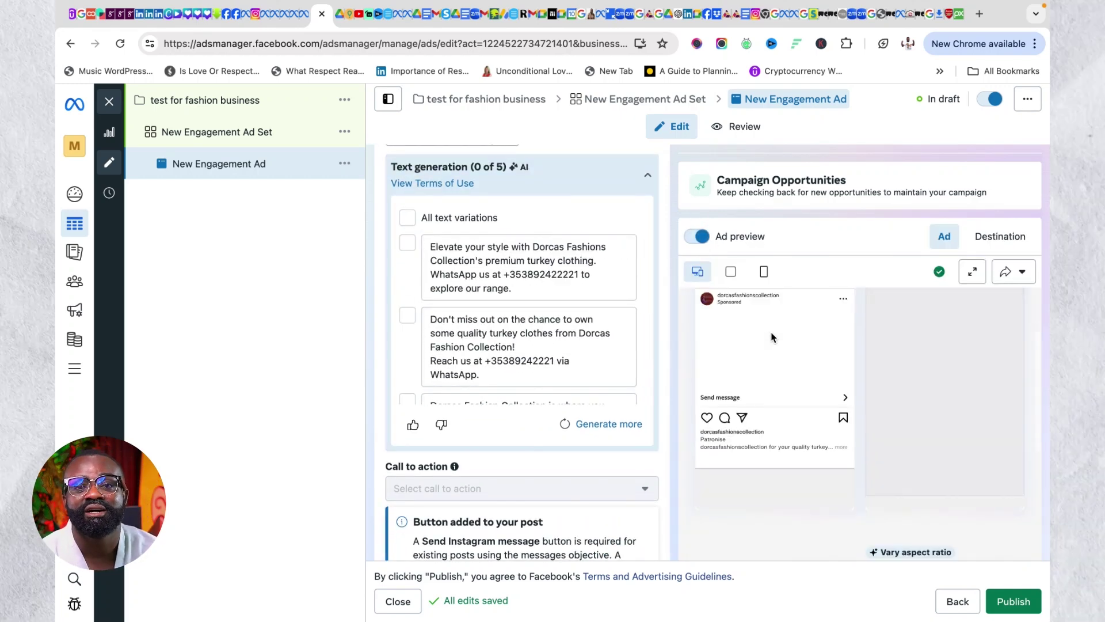